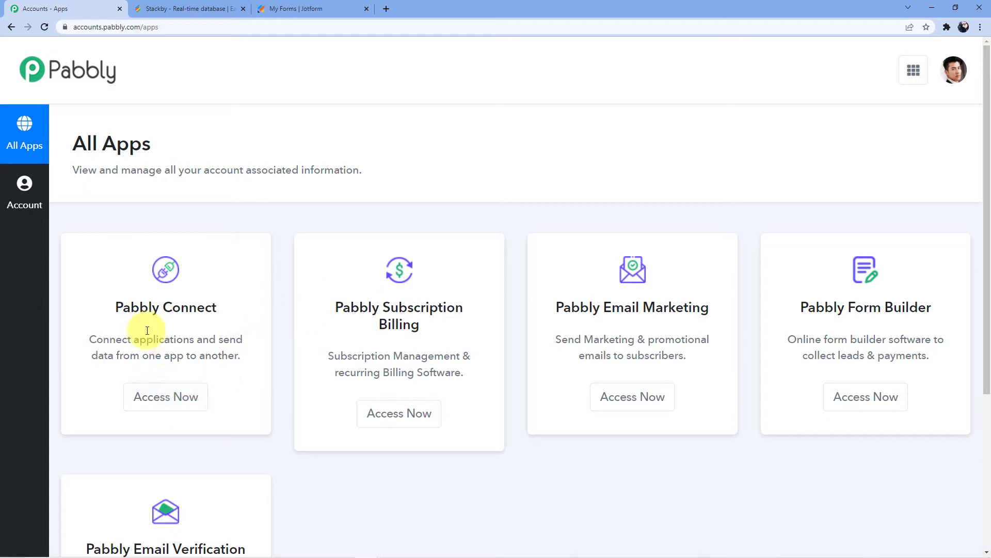
# - Open Pabbly Connect and create a workflow named "Jotform to Grist Integration"
pyautogui.scroll(-1, 158, 344)
pyautogui.click(169, 339)
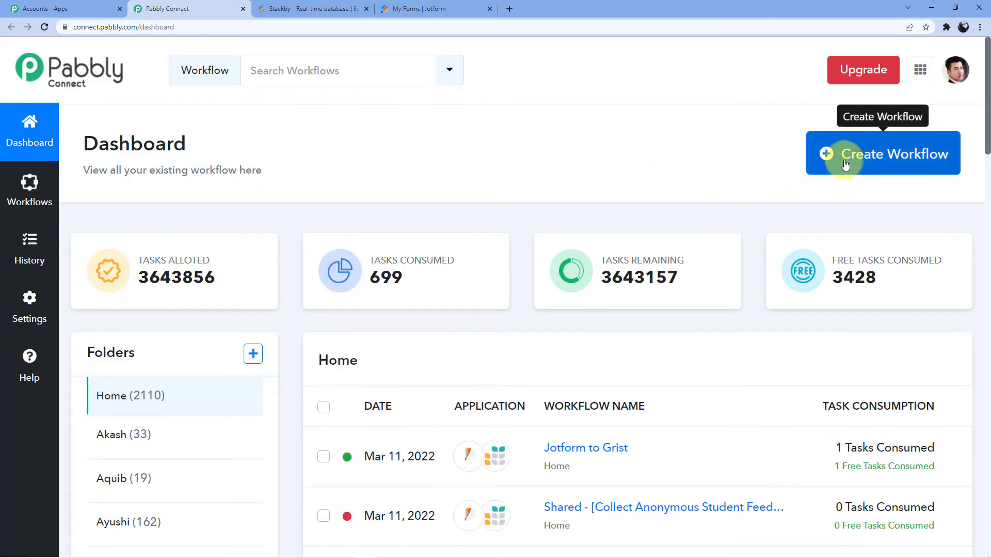
pyautogui.click(839, 168)
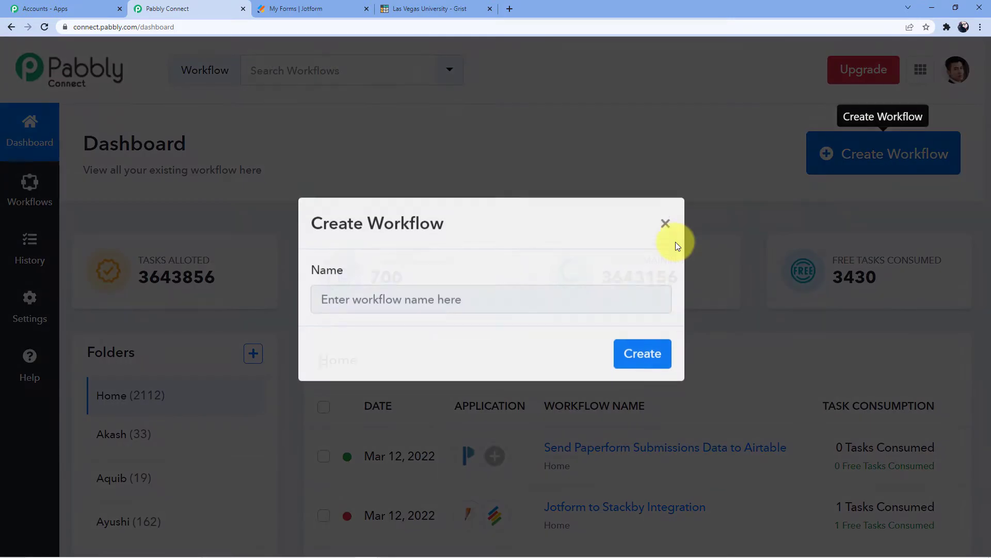
pyautogui.click(418, 306)
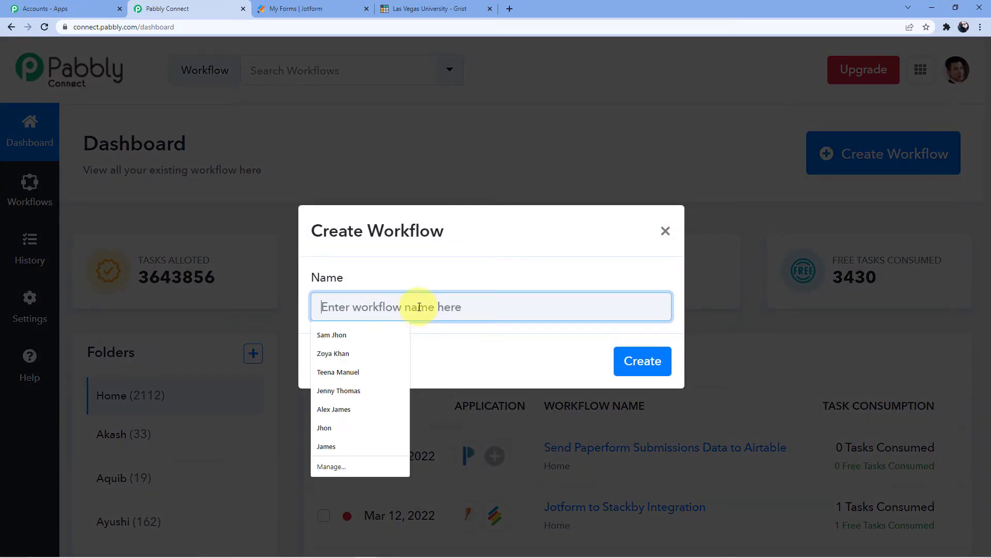
pyautogui.write('Jotform ')
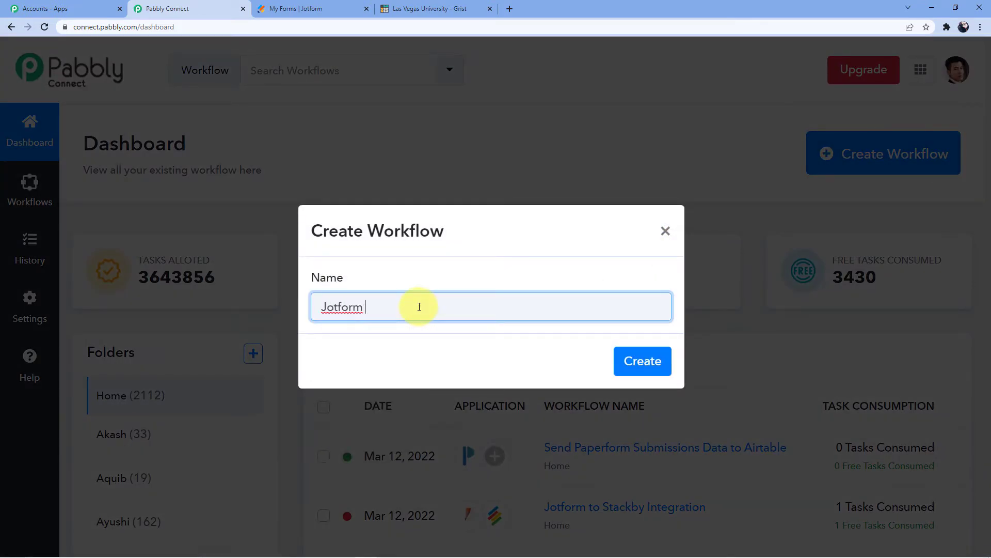
pyautogui.write('to Grist Integratuo')
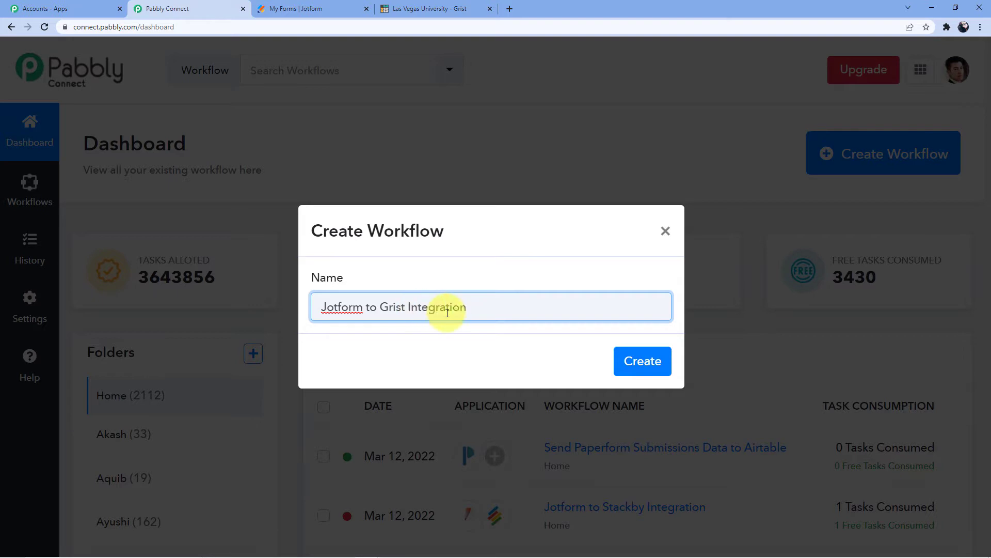
pyautogui.click(631, 364)
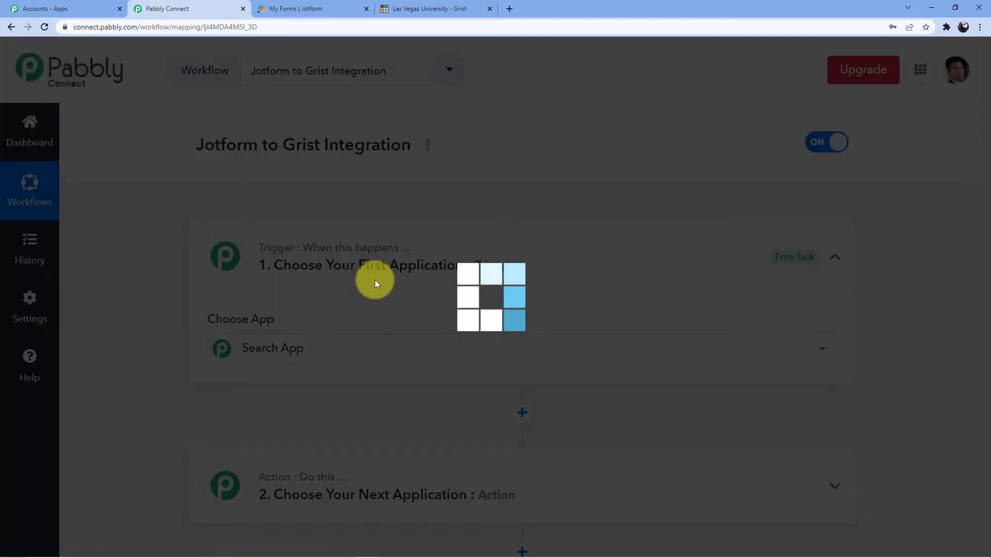
# - Look over the new workflow's trigger and action sections and the apps available for the trigger
pyautogui.scroll(-5, 184, 221)
pyautogui.scroll(-5, 184, 221)
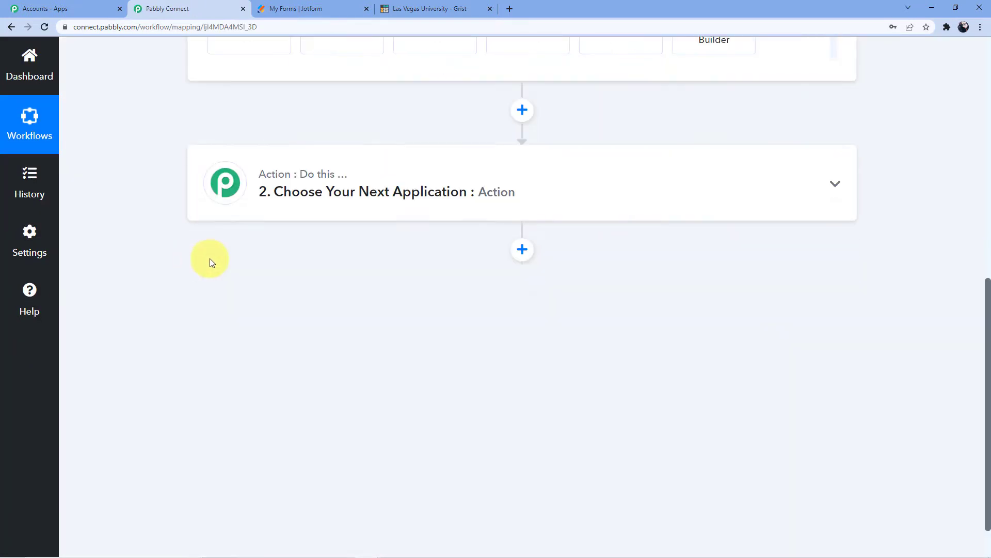
pyautogui.scroll(8, 197, 239)
pyautogui.scroll(2, 201, 252)
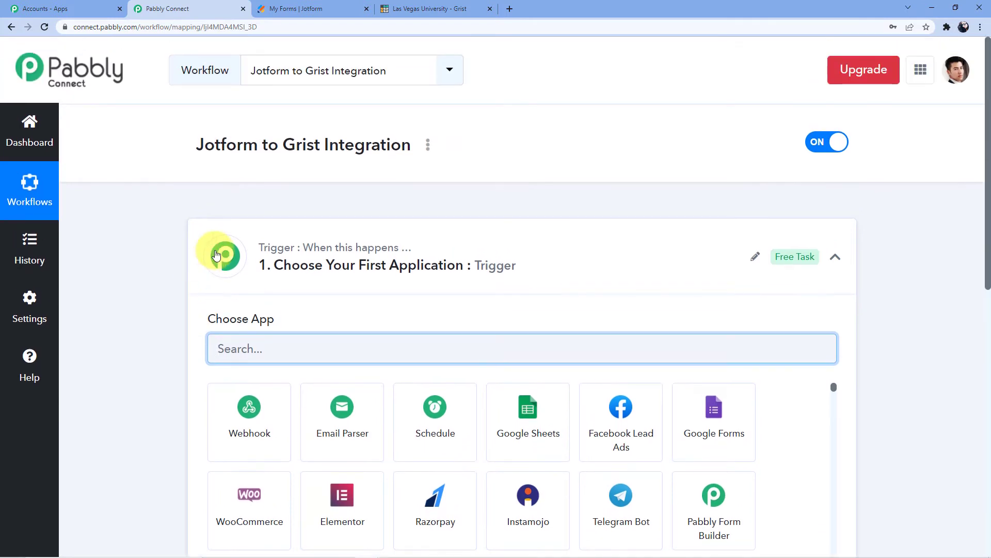
pyautogui.scroll(-9, 216, 254)
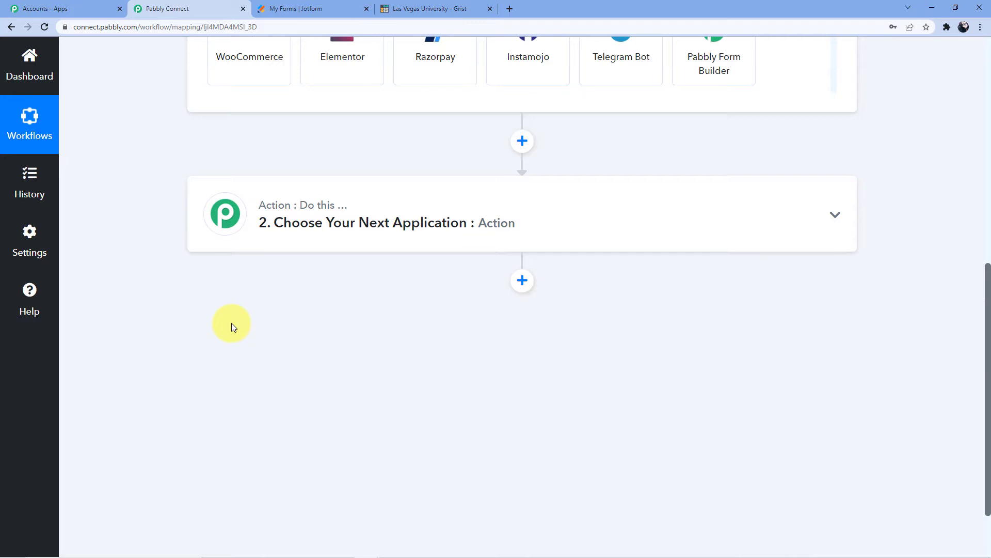
pyautogui.scroll(8, 232, 323)
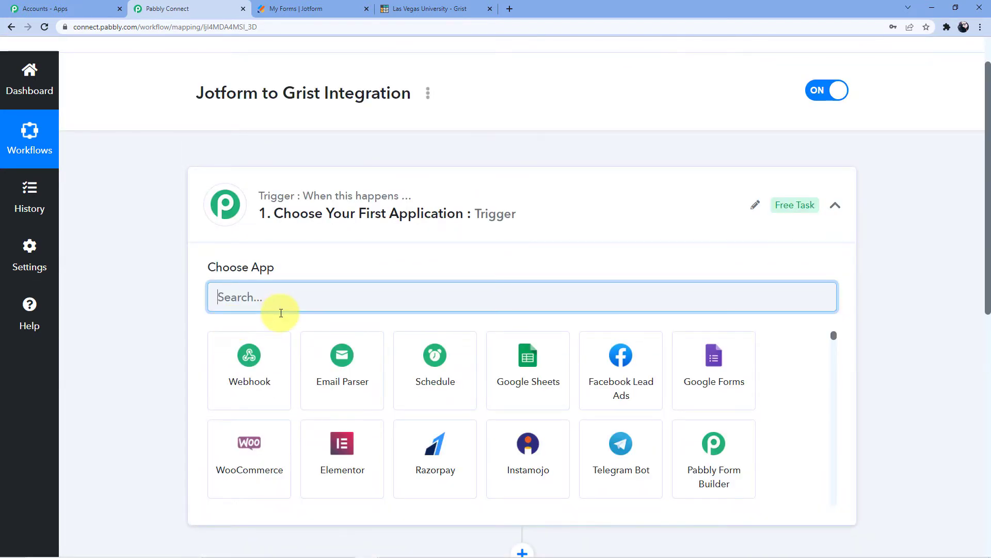
pyautogui.scroll(-6, 339, 380)
pyautogui.scroll(-4, 160, 379)
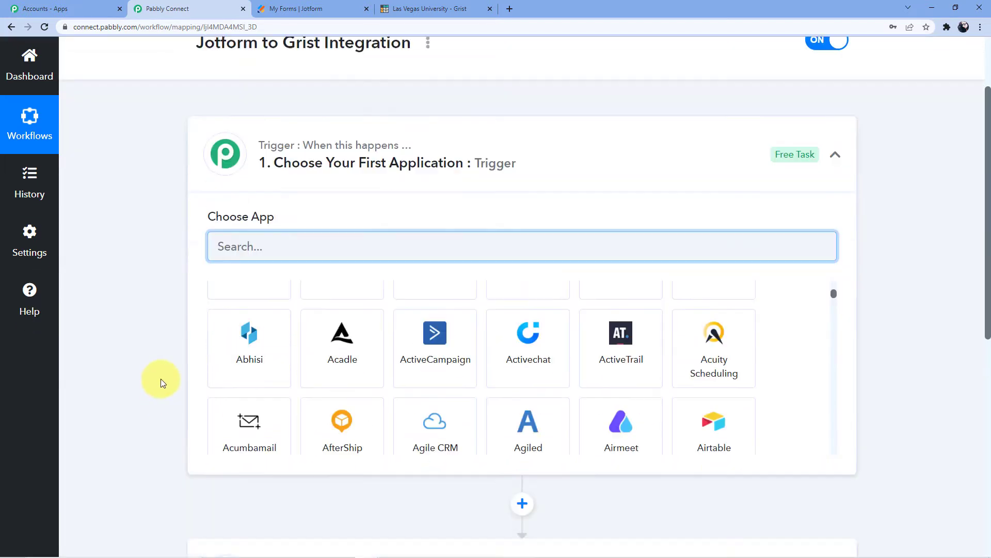
pyautogui.scroll(5, 313, 418)
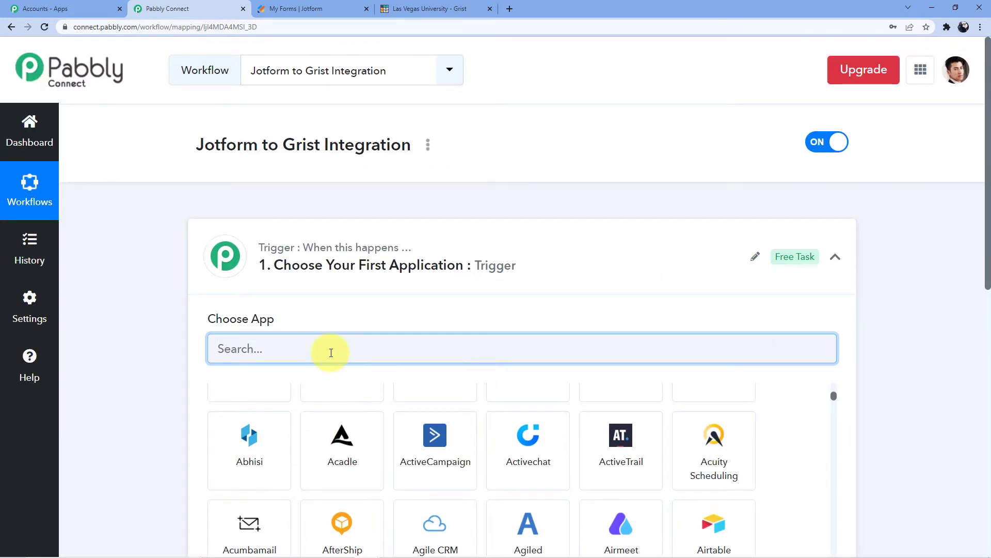
# - Set the workflow's trigger app to JotForm with New Response as the trigger event
pyautogui.write('Jotform')
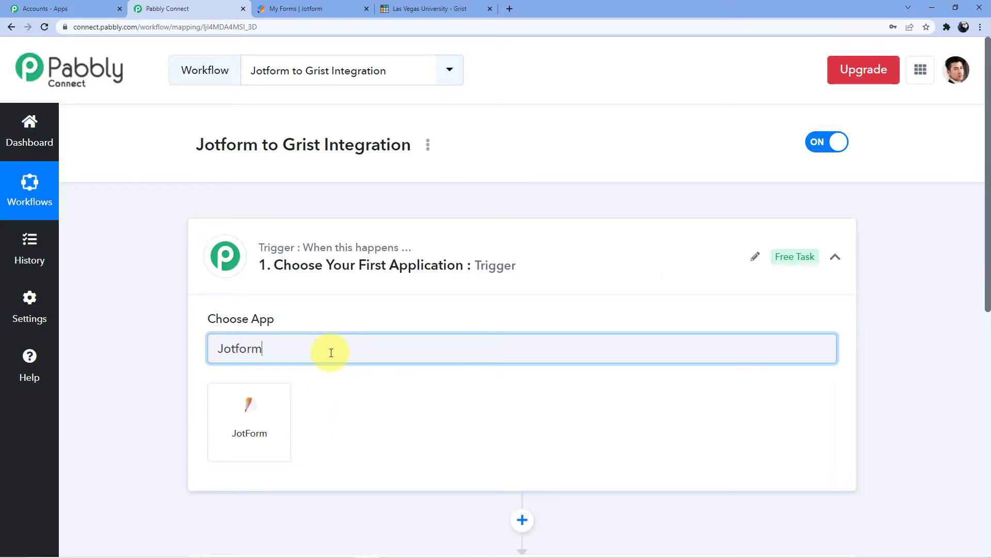
pyautogui.click(227, 434)
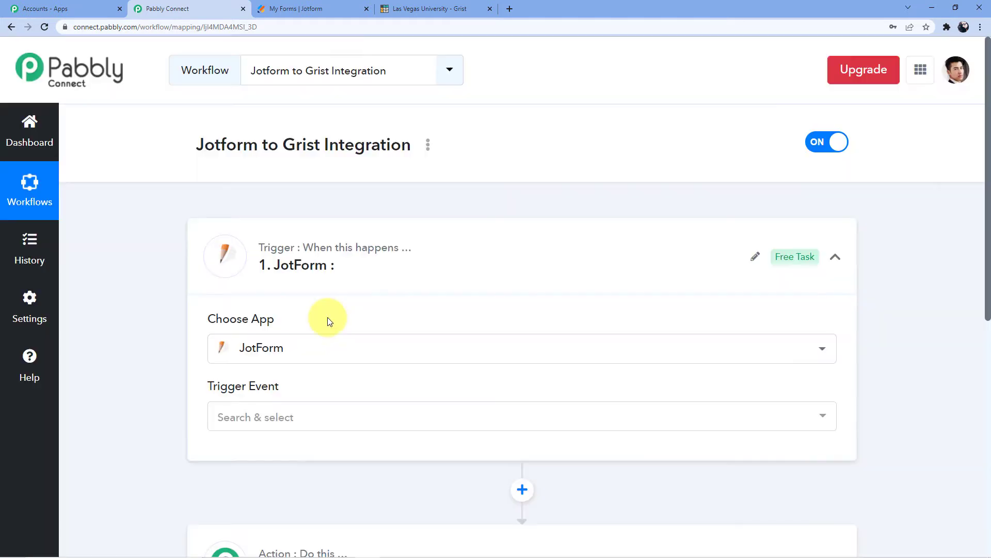
pyautogui.scroll(-3, 308, 331)
pyautogui.click(255, 259)
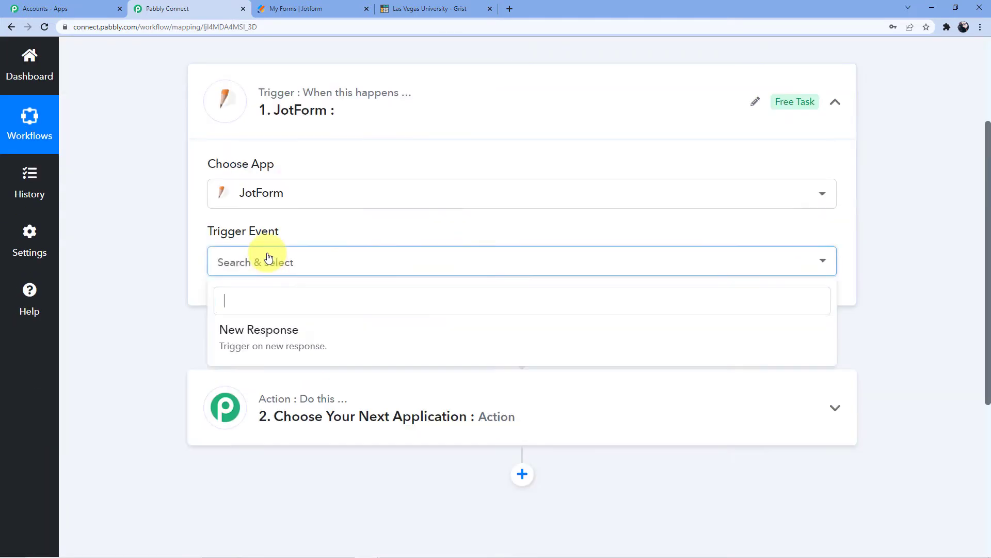
pyautogui.click(266, 333)
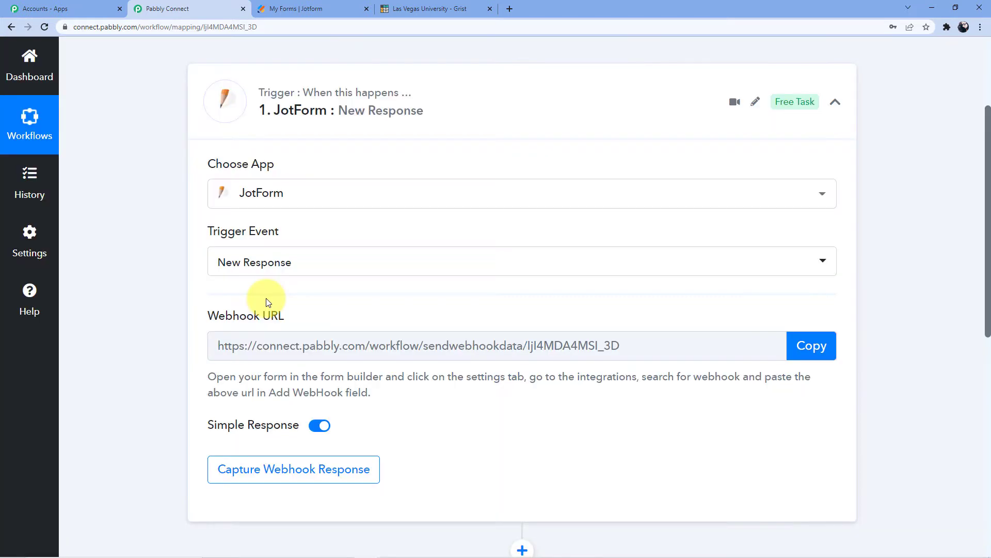
# - Copy the JotForm trigger's webhook URL and read the setup instructions beneath it
pyautogui.scroll(-4, 568, 310)
pyautogui.scroll(2, 629, 296)
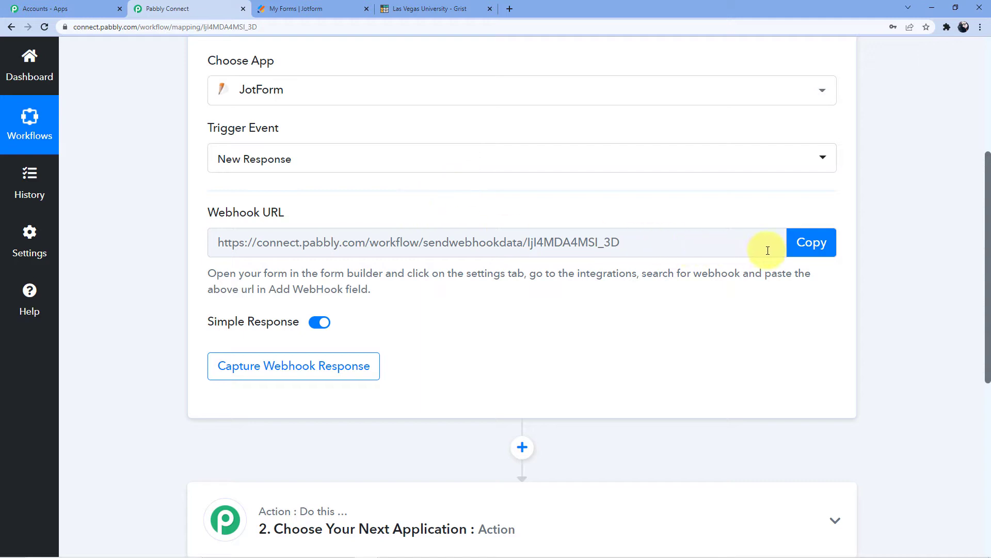
pyautogui.click(812, 252)
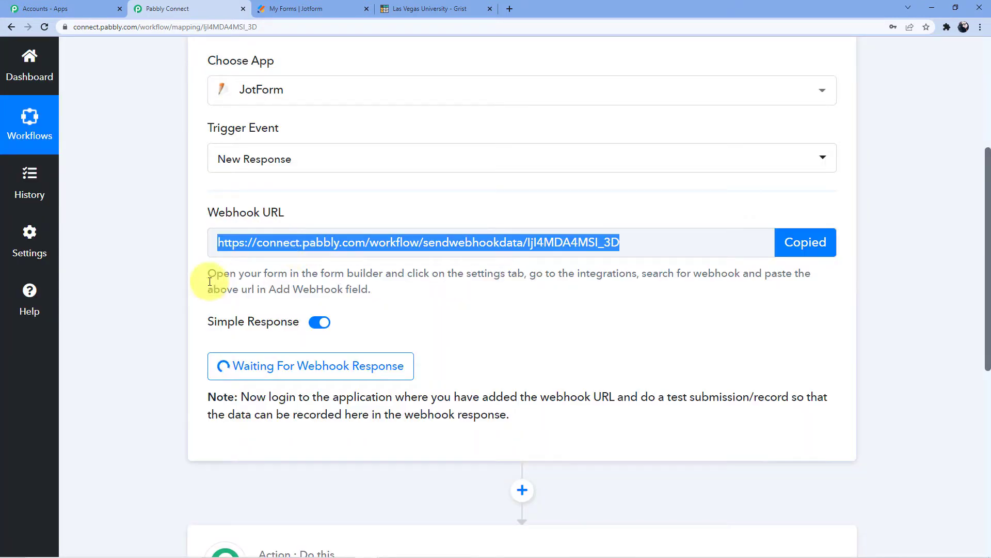
pyautogui.moveTo(208, 278); pyautogui.dragTo(361, 299)
pyautogui.click(401, 309)
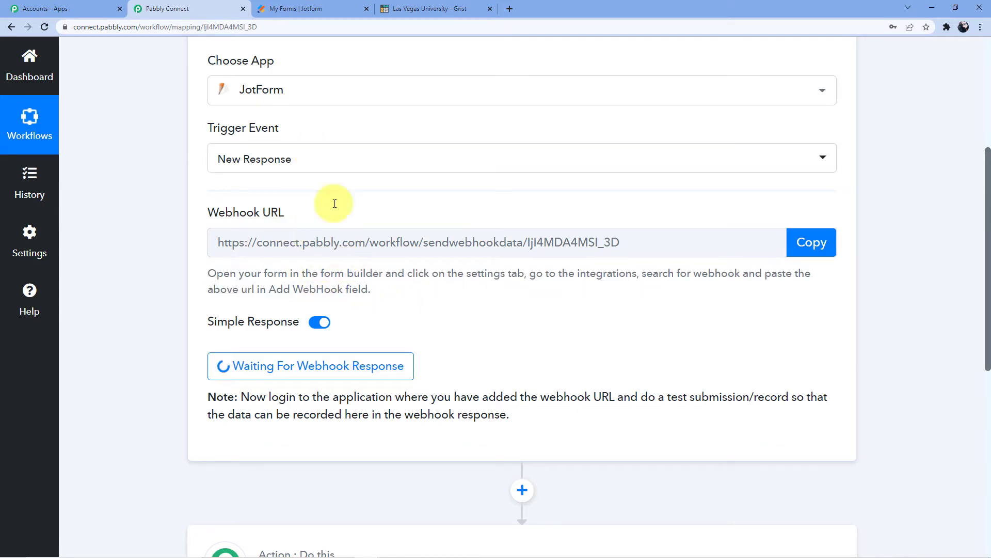
# - Switch to Jotform and choose the Student Feedback Form as the form for the WebHooks integration
pyautogui.click(306, 14)
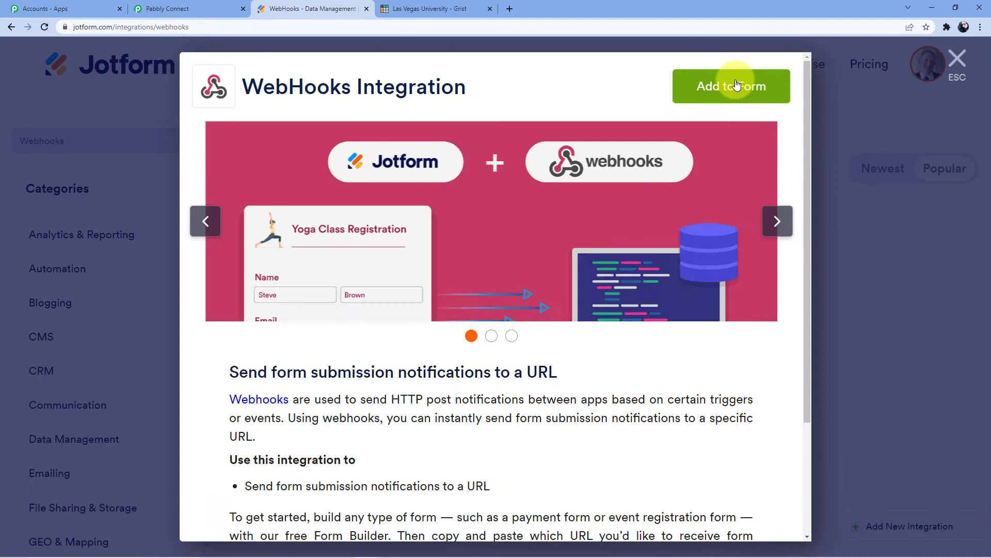
pyautogui.click(715, 86)
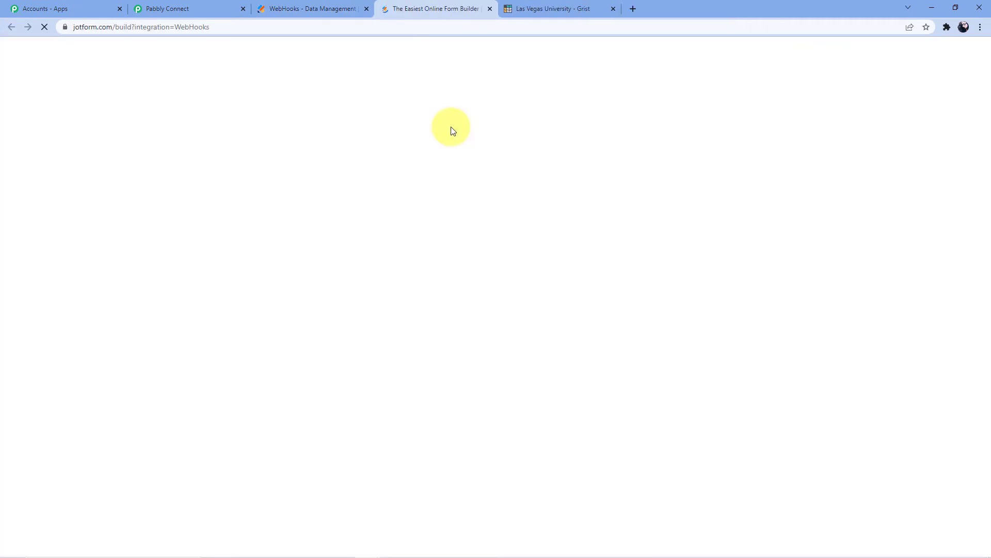
pyautogui.click(373, 219)
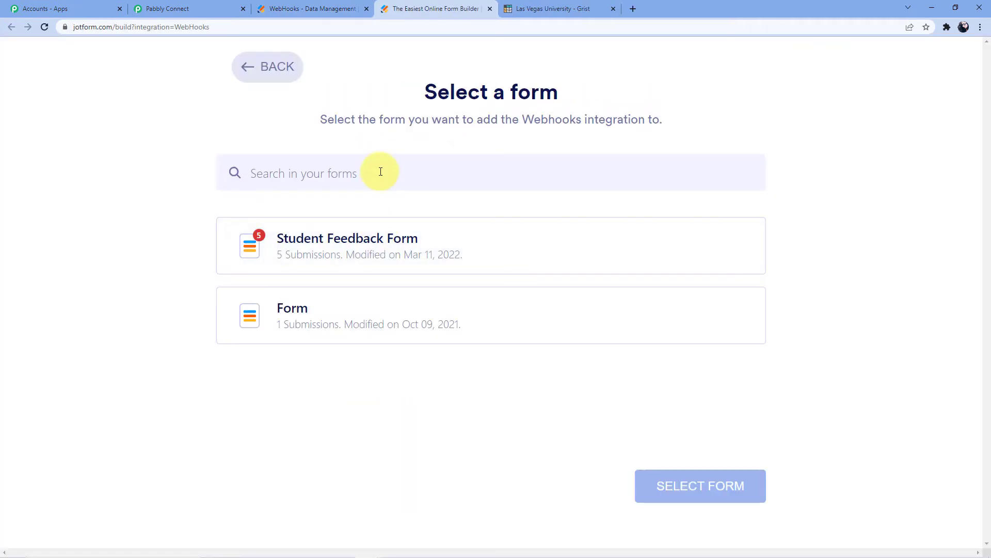
pyautogui.click(336, 239)
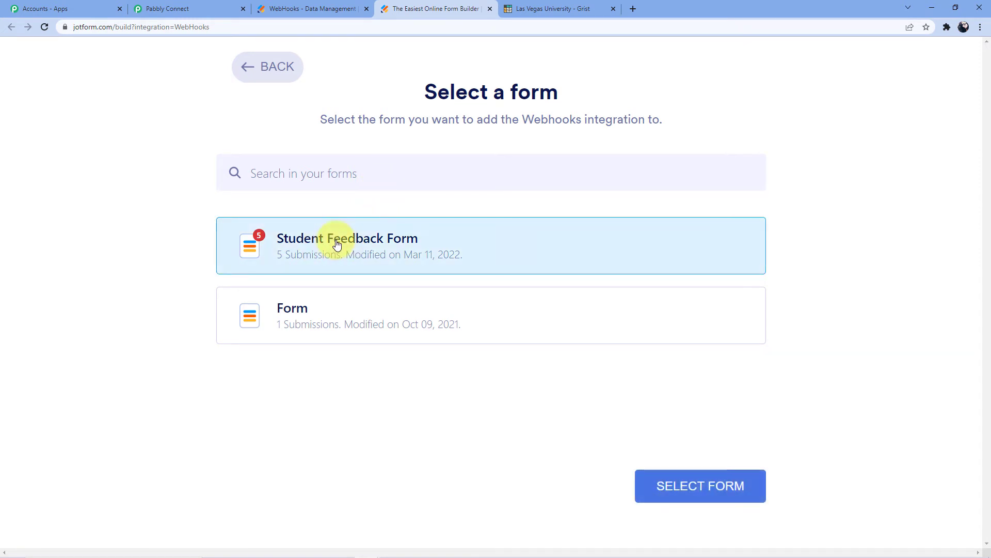
pyautogui.click(666, 485)
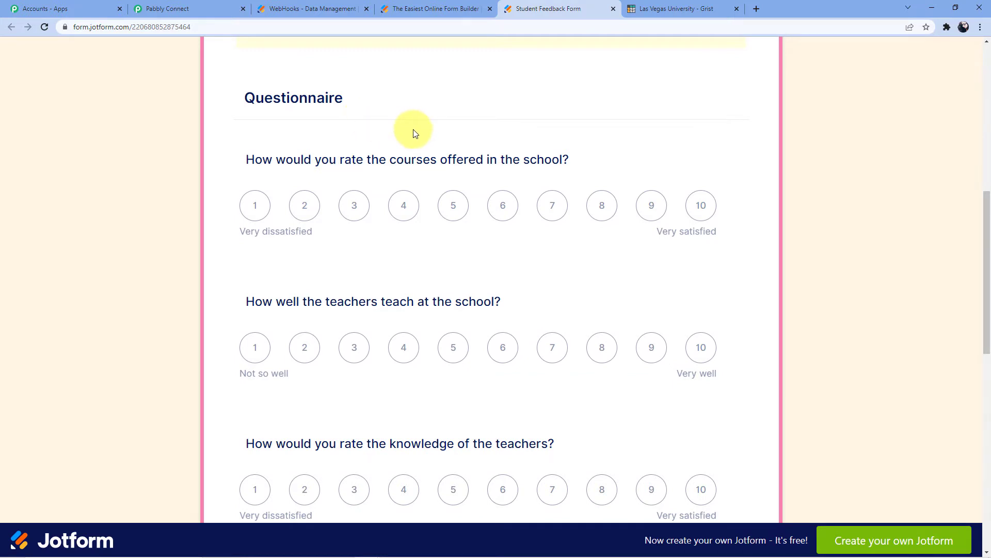
# - Submit a test Student Feedback Form rating courses 8, teaching 8, teachers' knowledge 7, academic advisor 7, academic staff 8 and school overall 7
pyautogui.click(601, 205)
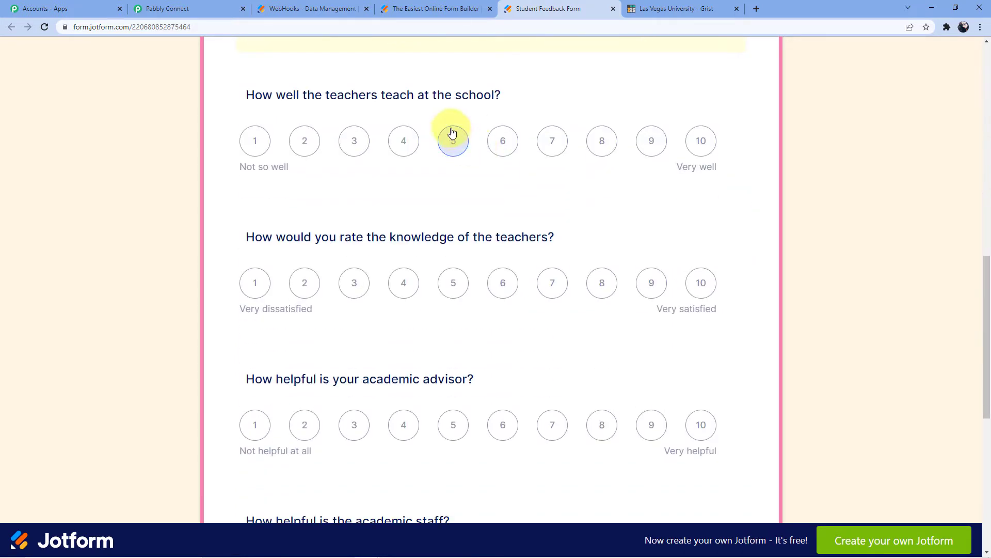
pyautogui.click(601, 140)
pyautogui.scroll(-2, 480, 173)
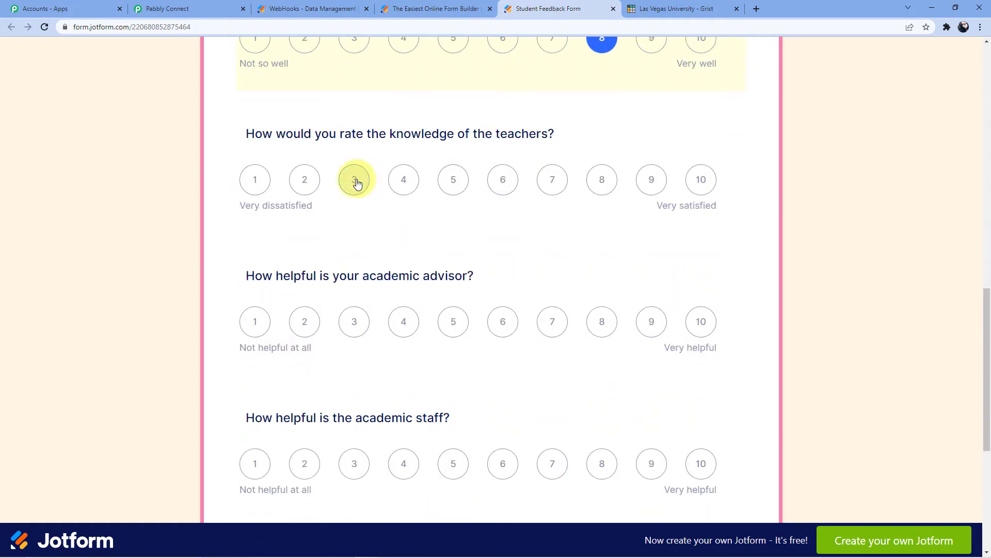
pyautogui.click(552, 181)
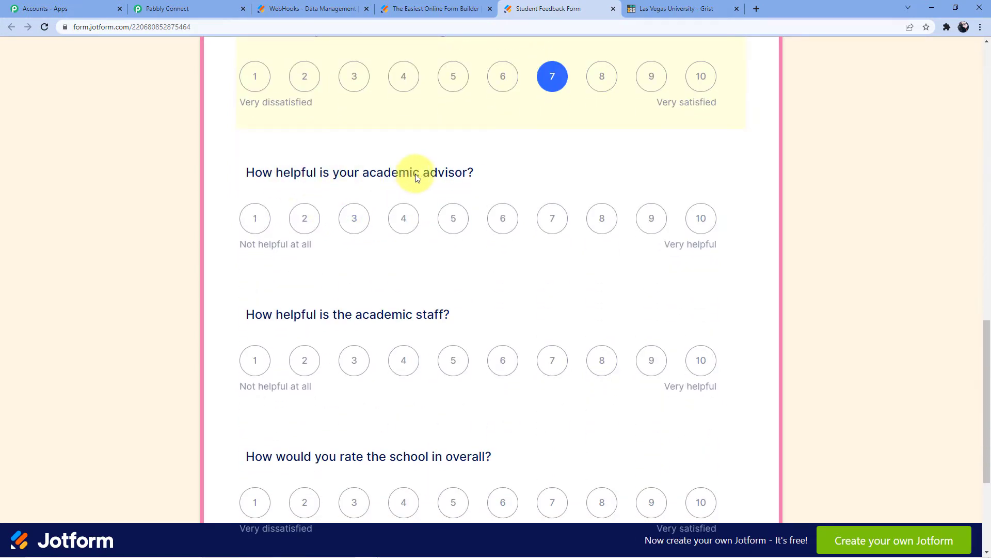
pyautogui.click(554, 219)
pyautogui.scroll(-4, 408, 196)
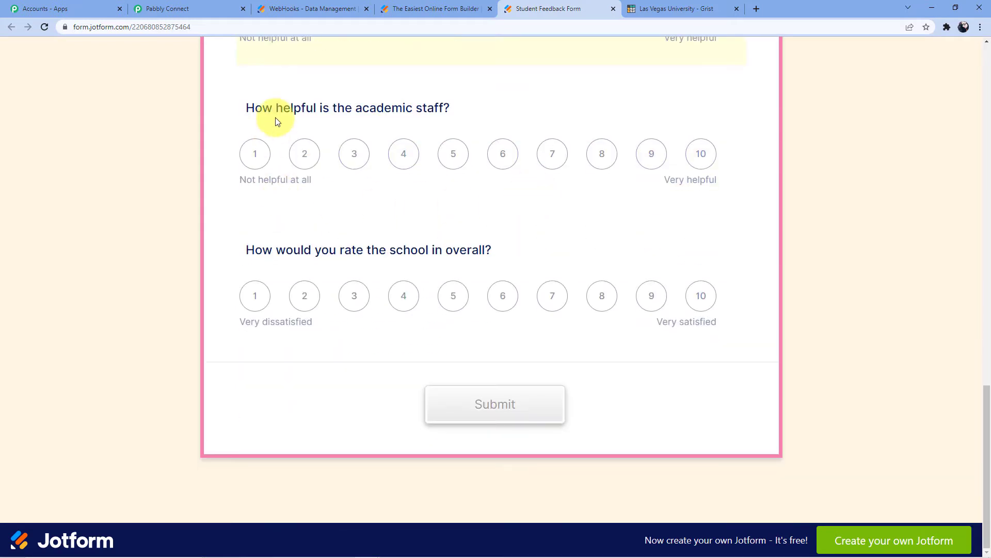
pyautogui.click(603, 158)
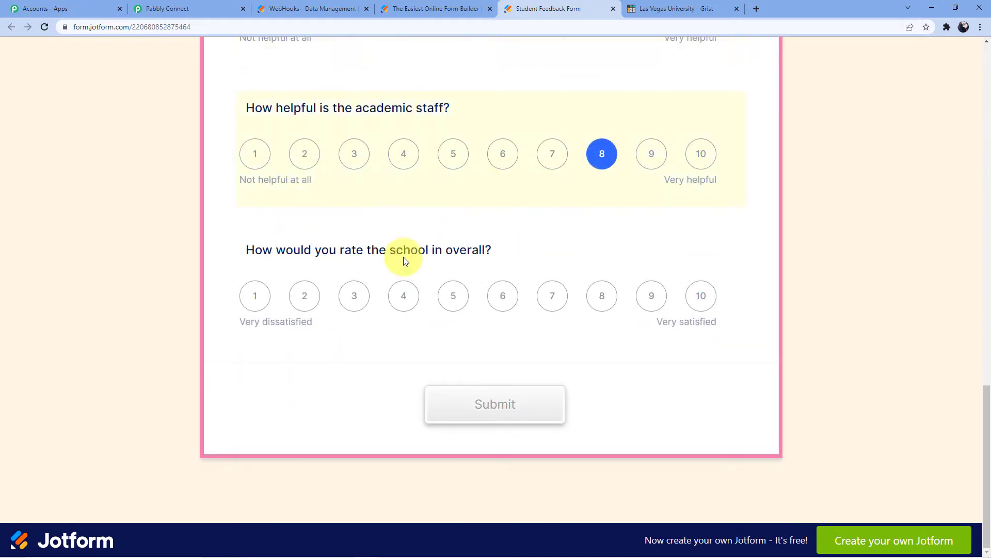
pyautogui.click(553, 294)
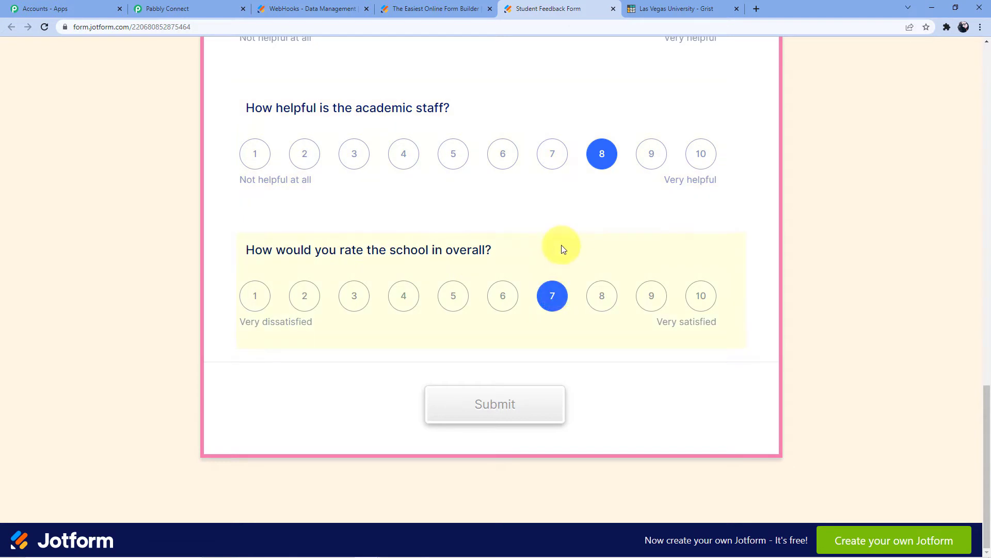
pyautogui.click(504, 411)
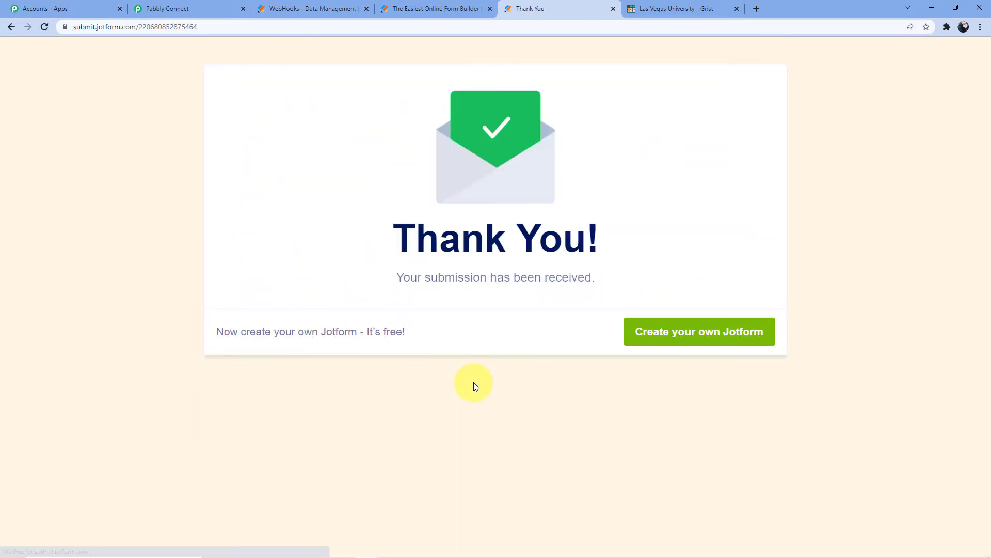
# - Switch back to Pabbly Connect and review the form fields and values in the trigger's received webhook response
pyautogui.click(197, 10)
pyautogui.scroll(-4, 494, 227)
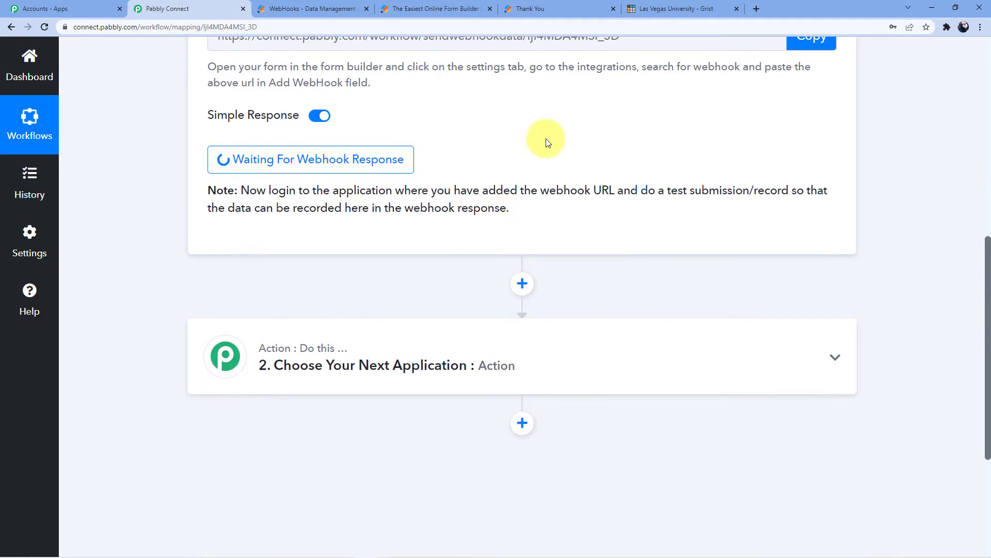
pyautogui.scroll(-3, 766, 170)
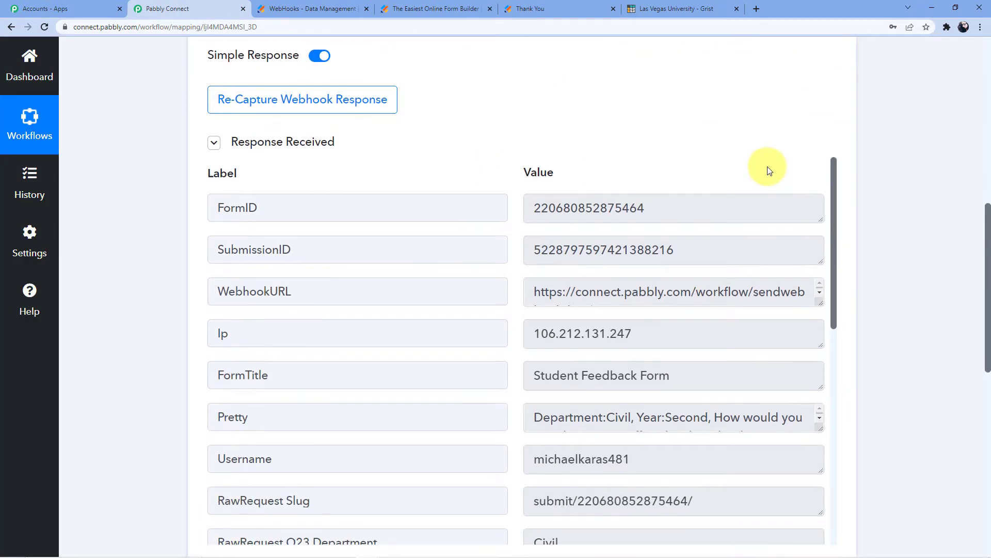
pyautogui.scroll(-2, 567, 243)
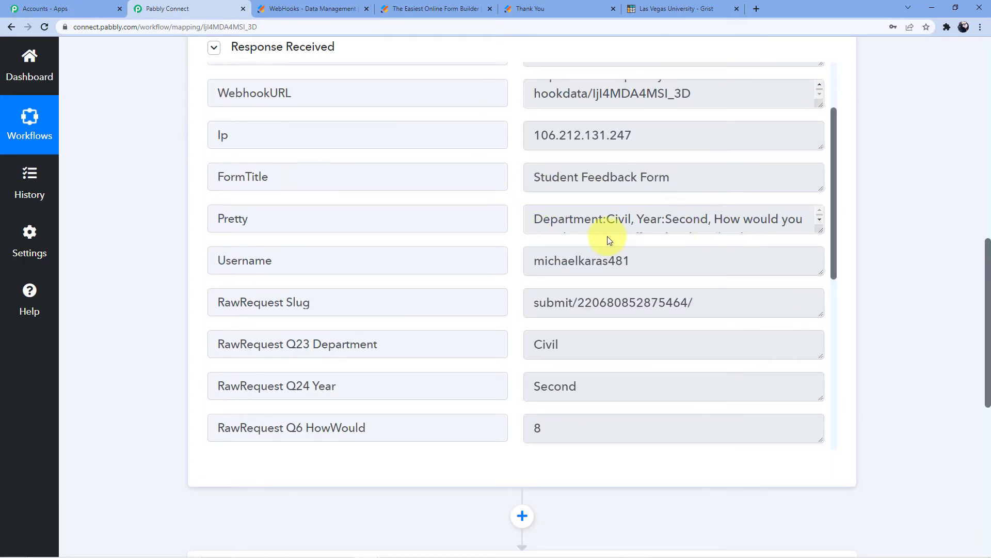
pyautogui.scroll(-2, 602, 243)
pyautogui.scroll(-3, 599, 248)
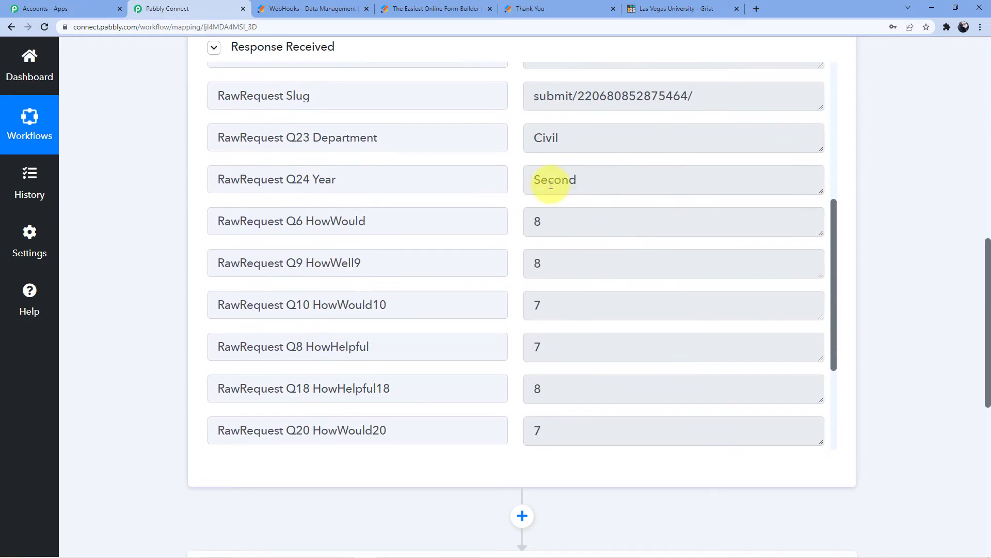
# - Examine the remaining rating fields and the Q22 FeedbackId value in the trigger's received response
pyautogui.scroll(-2, 540, 184)
pyautogui.scroll(-1, 532, 185)
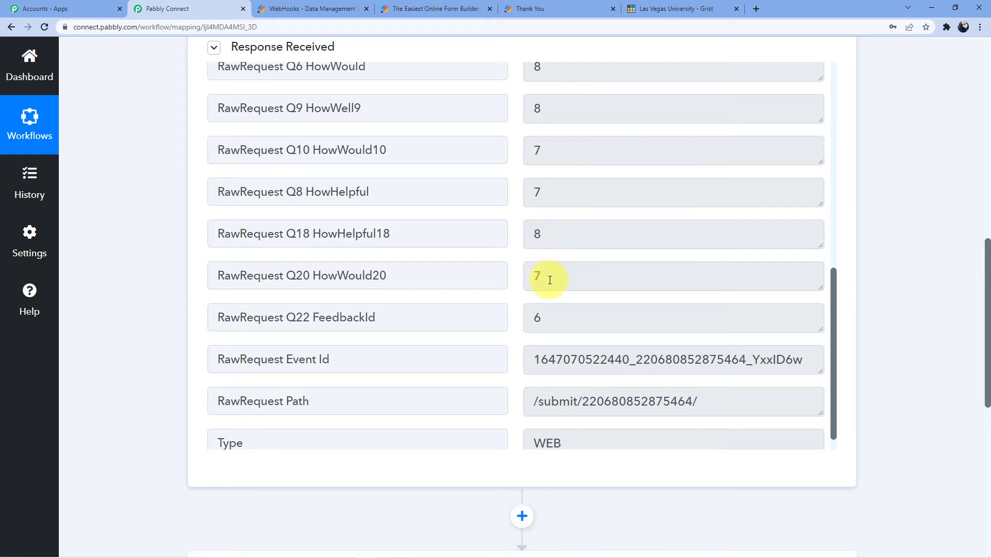
pyautogui.doubleClick(531, 321)
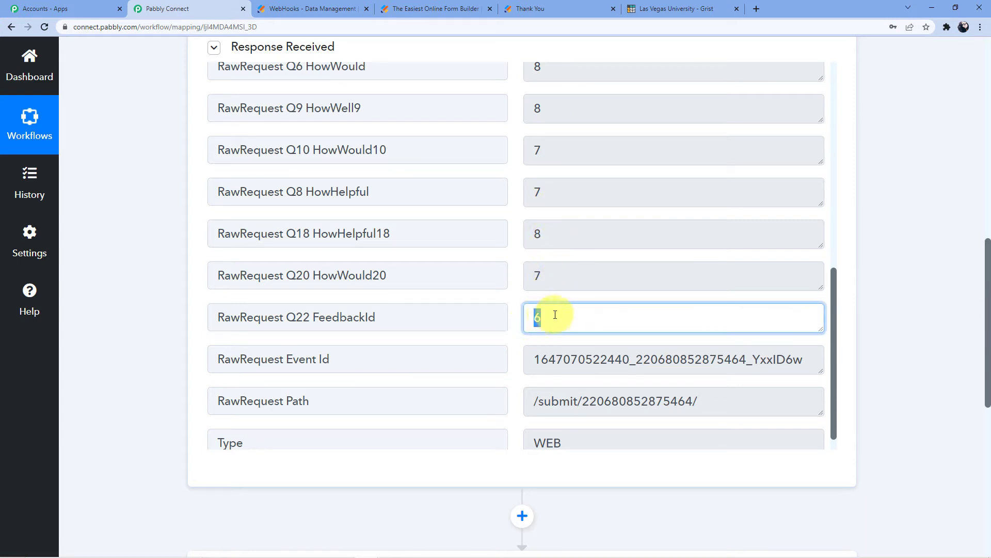
pyautogui.click(551, 320)
pyautogui.moveTo(551, 320); pyautogui.dragTo(509, 320)
pyautogui.click(146, 244)
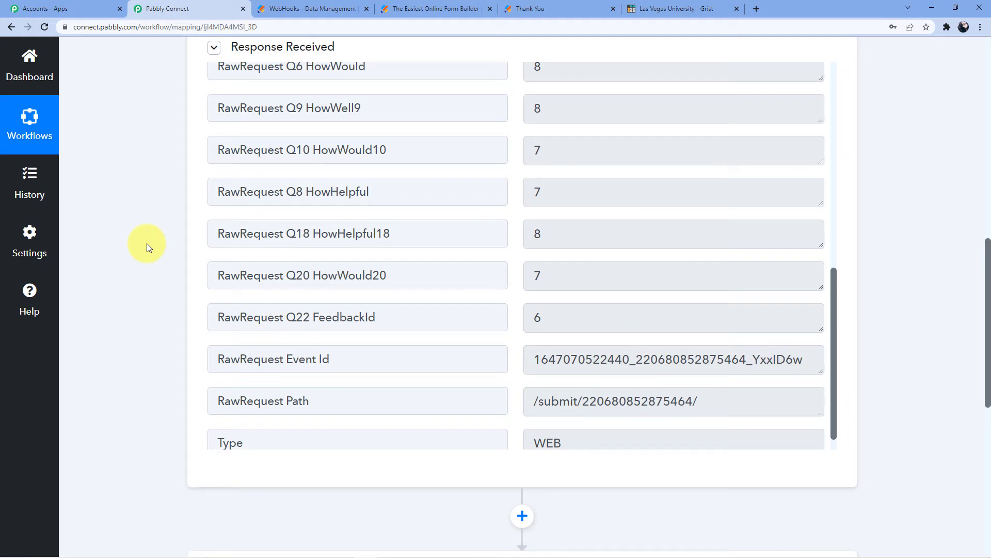
# - Set the workflow's second step to the Grist app with Create Record as its action event
pyautogui.scroll(-7, 148, 233)
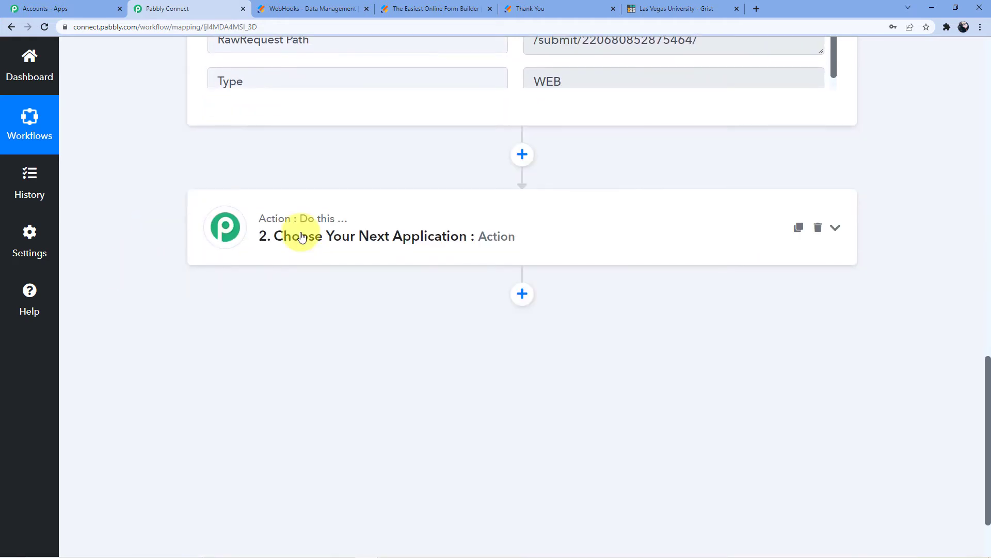
pyautogui.click(302, 236)
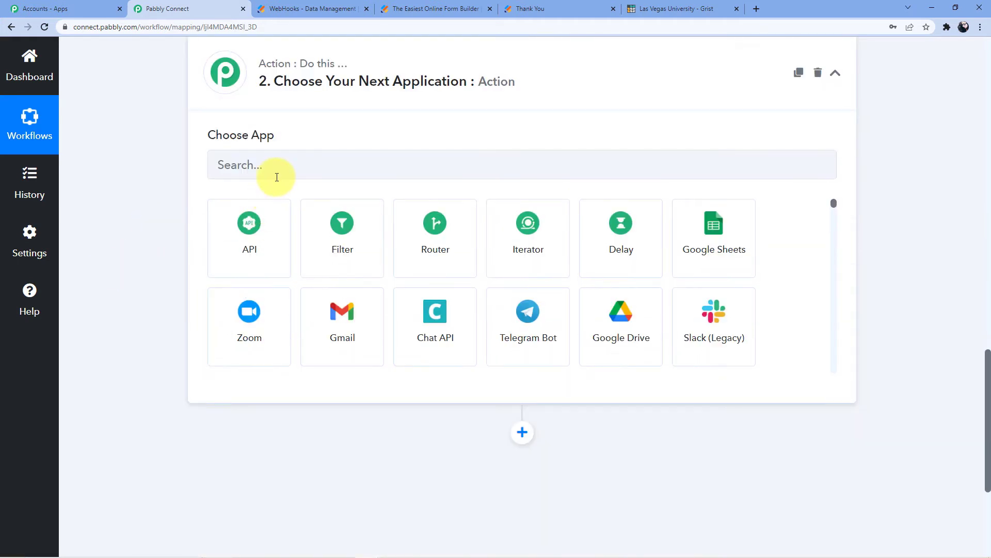
pyautogui.click(278, 166)
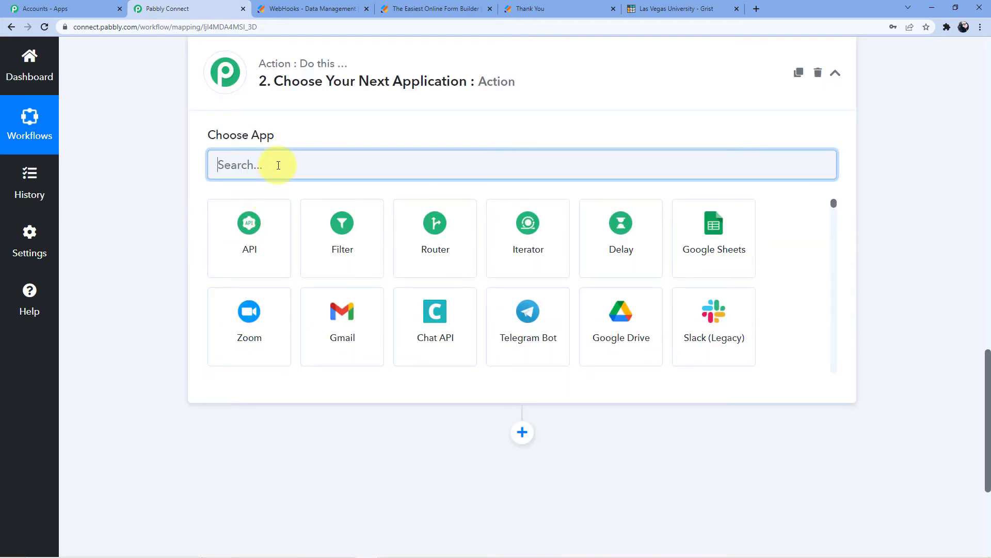
pyautogui.write('Grist')
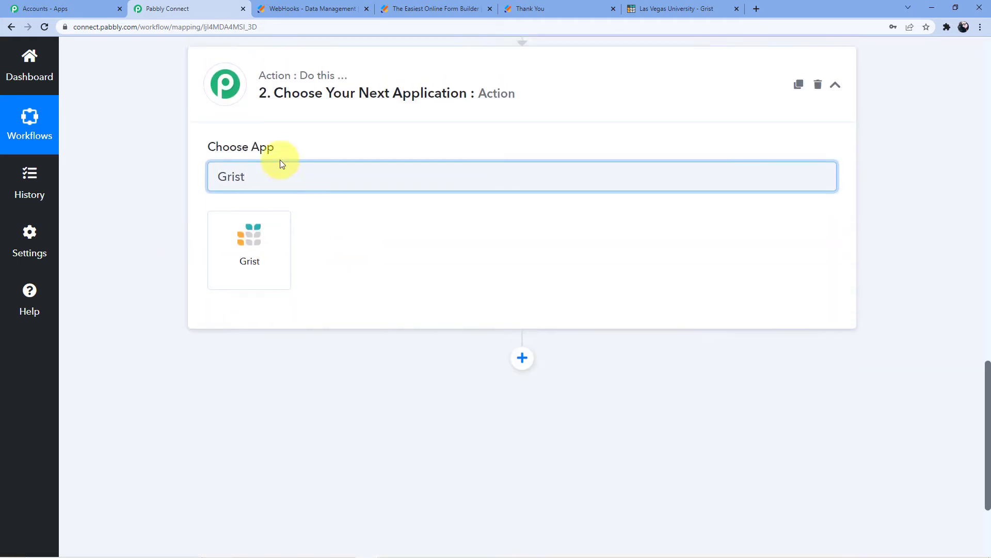
pyautogui.click(243, 278)
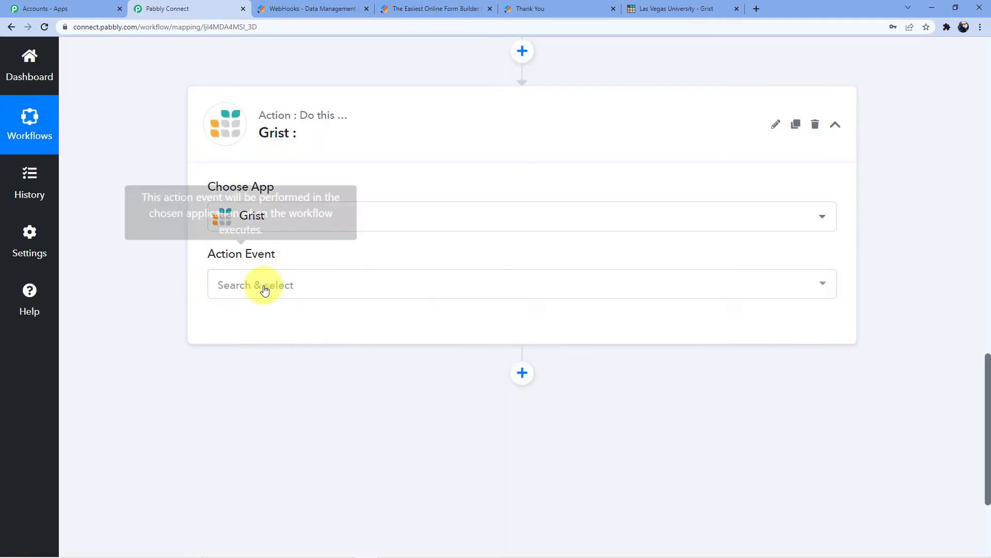
pyautogui.click(263, 284)
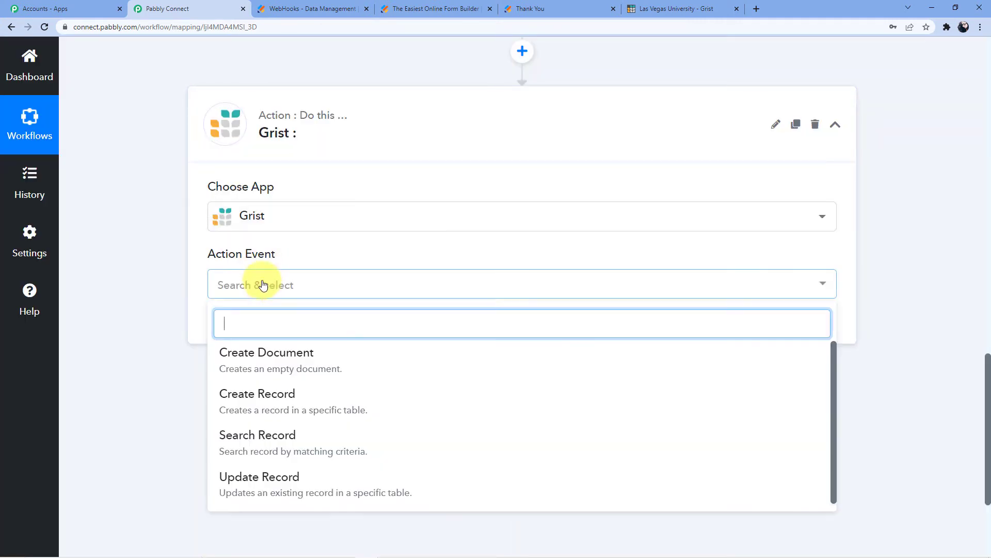
pyautogui.click(277, 397)
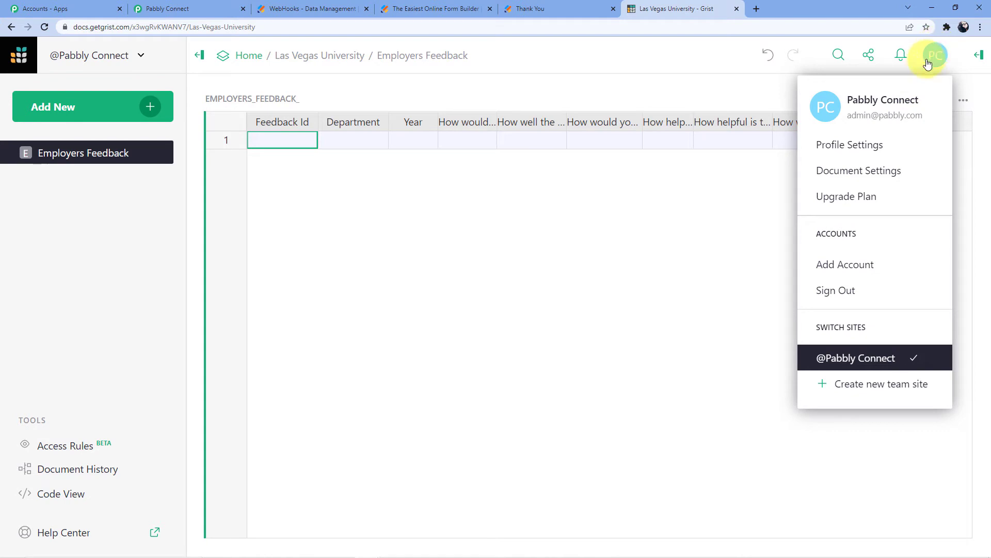
# - Switch to Grist and copy the account's API key from the profile settings
pyautogui.click(859, 138)
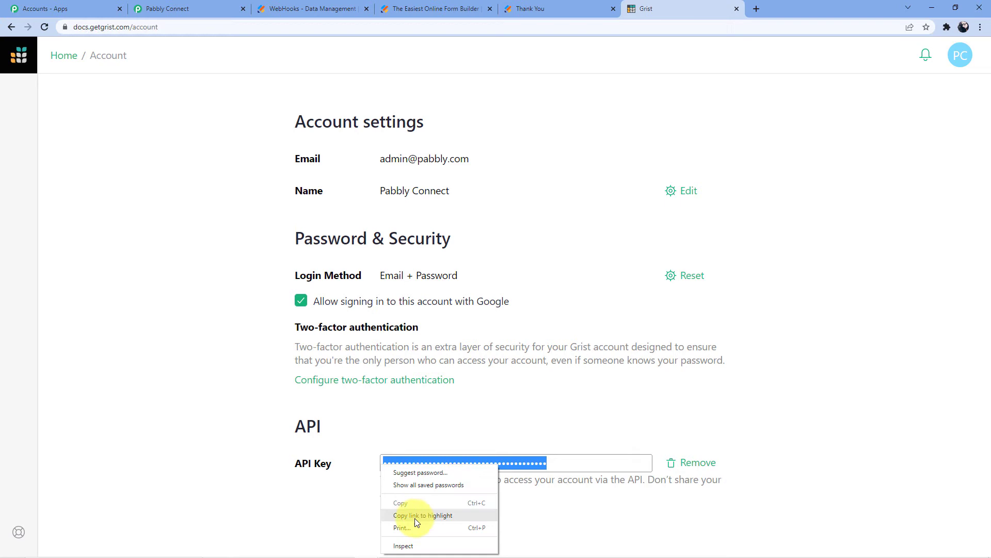
pyautogui.moveTo(386, 462); pyautogui.dragTo(523, 464)
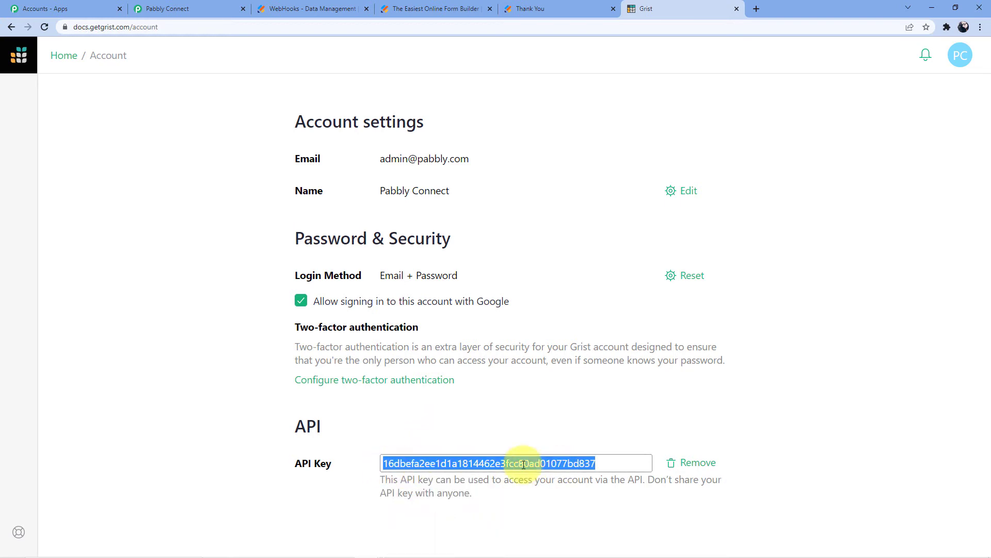
pyautogui.rightClick(523, 464)
pyautogui.click(543, 470)
# - Switch back to Pabbly Connect and save the new Grist connection with the copied API key pasted as its token
pyautogui.click(201, 7)
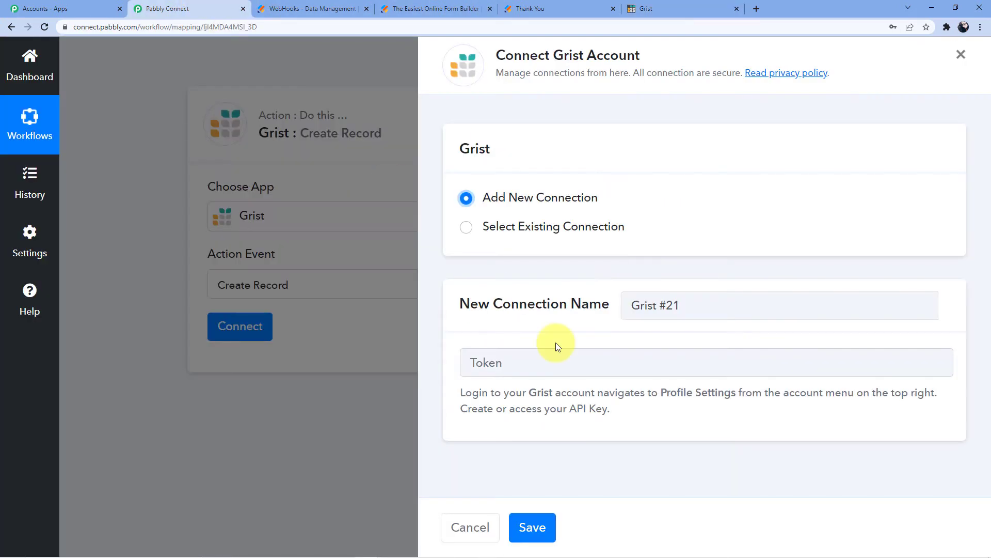
pyautogui.click(471, 356)
pyautogui.hotkey('ctrl', 'v')
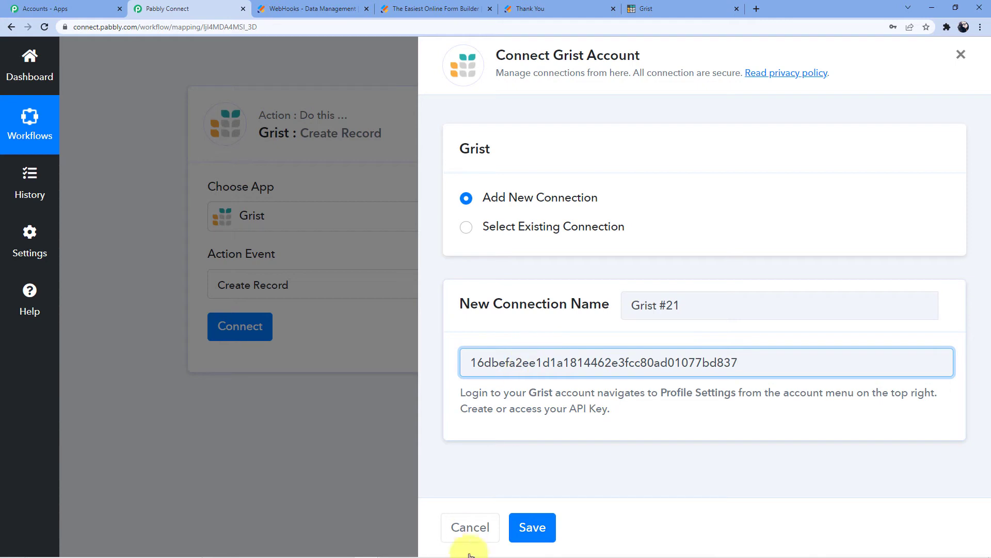
pyautogui.click(532, 526)
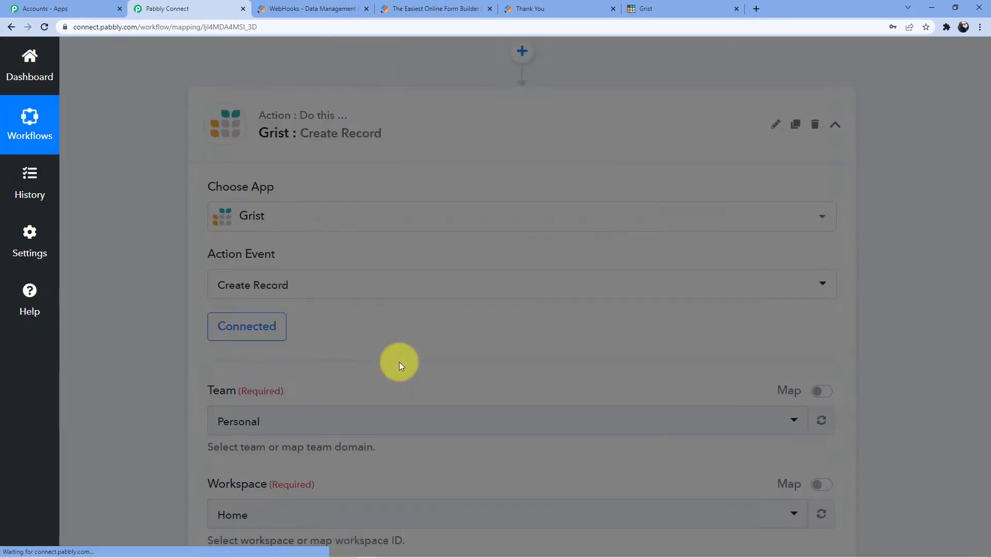
# - Check the team choices for the Grist action and keep Personal
pyautogui.scroll(-5, 399, 362)
pyautogui.click(246, 162)
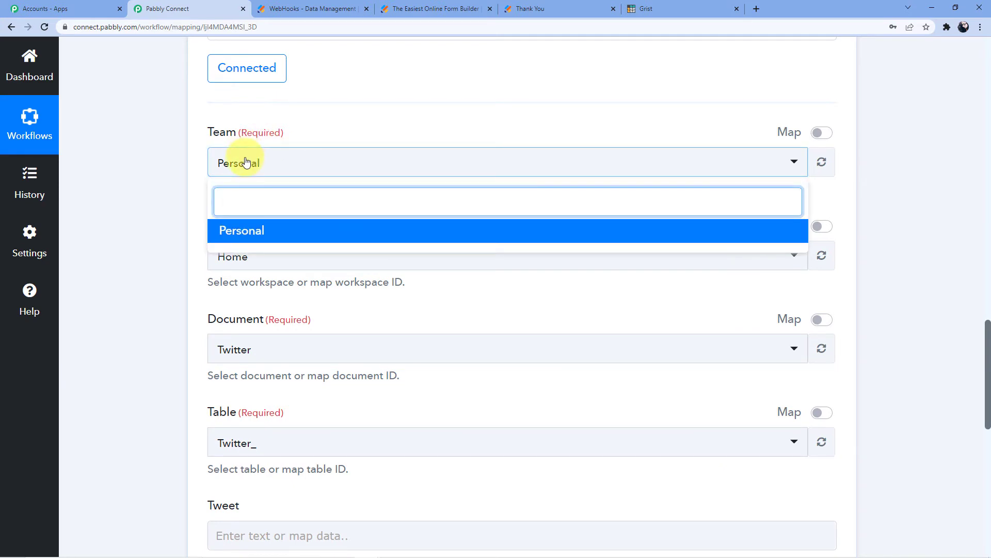
pyautogui.click(243, 161)
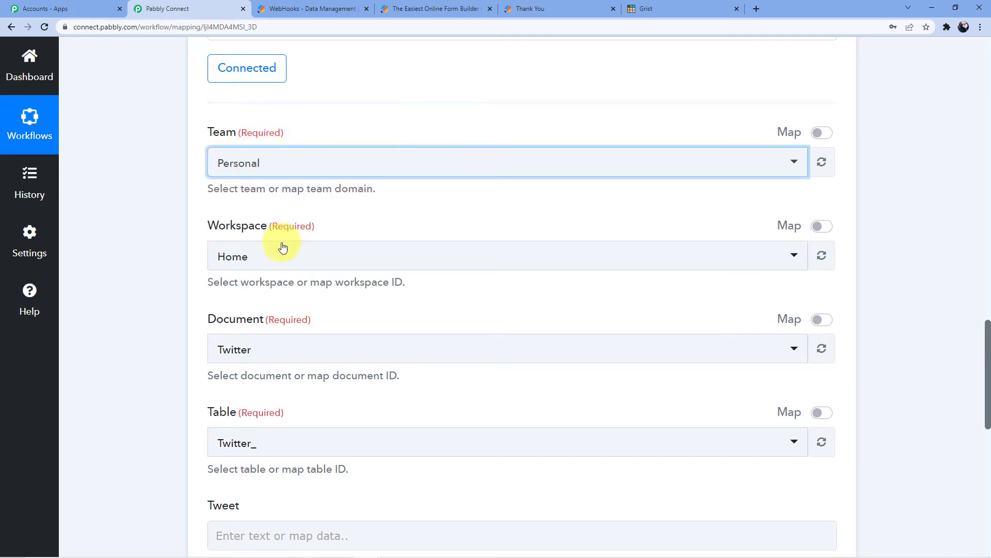
# - Switch to Grist and open the Las Vegas University document from the list of all documents
pyautogui.click(655, 9)
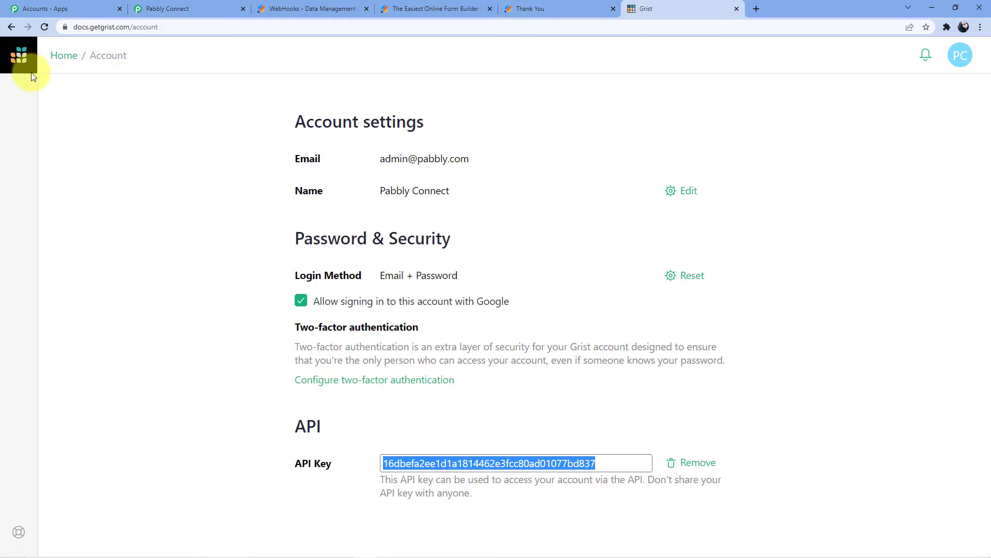
pyautogui.click(31, 72)
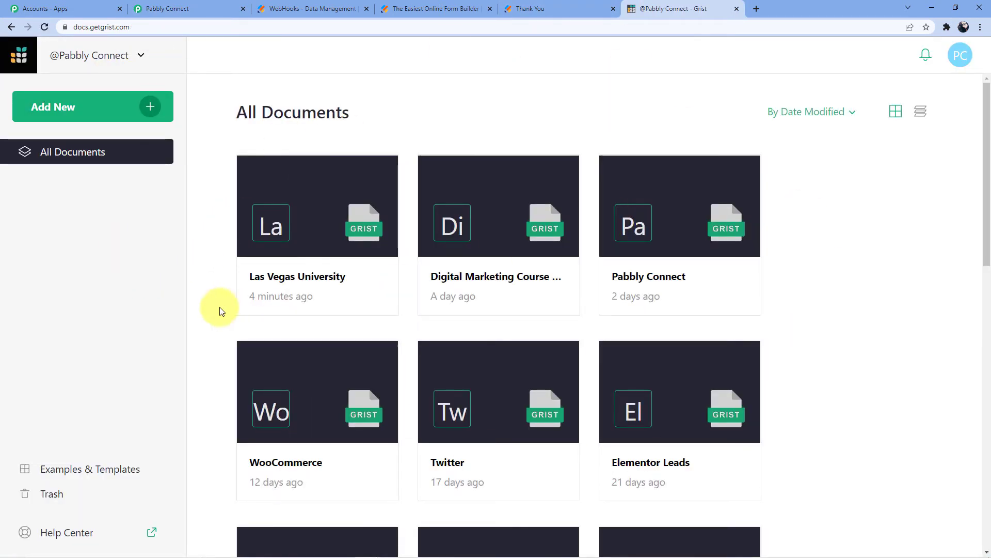
pyautogui.scroll(-2, 219, 310)
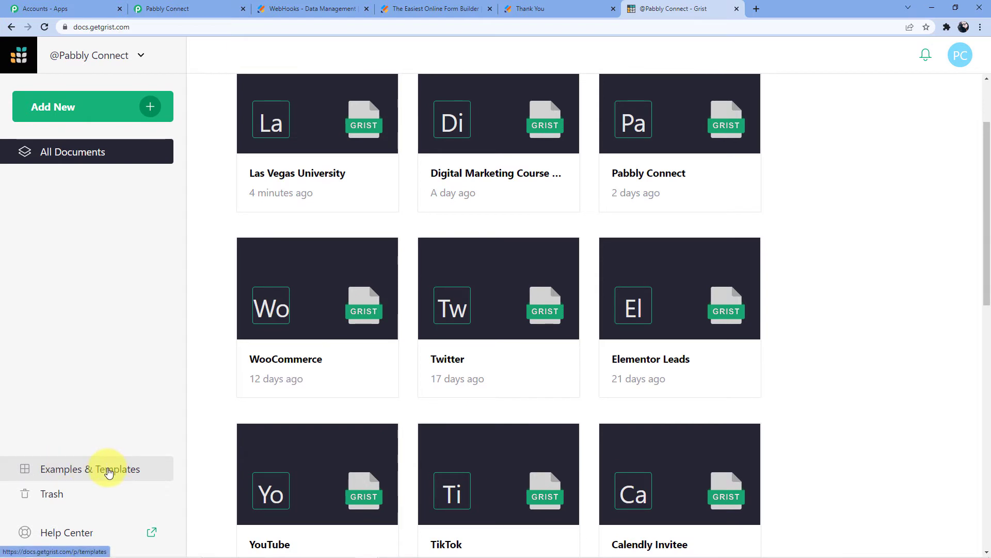
pyautogui.click(320, 166)
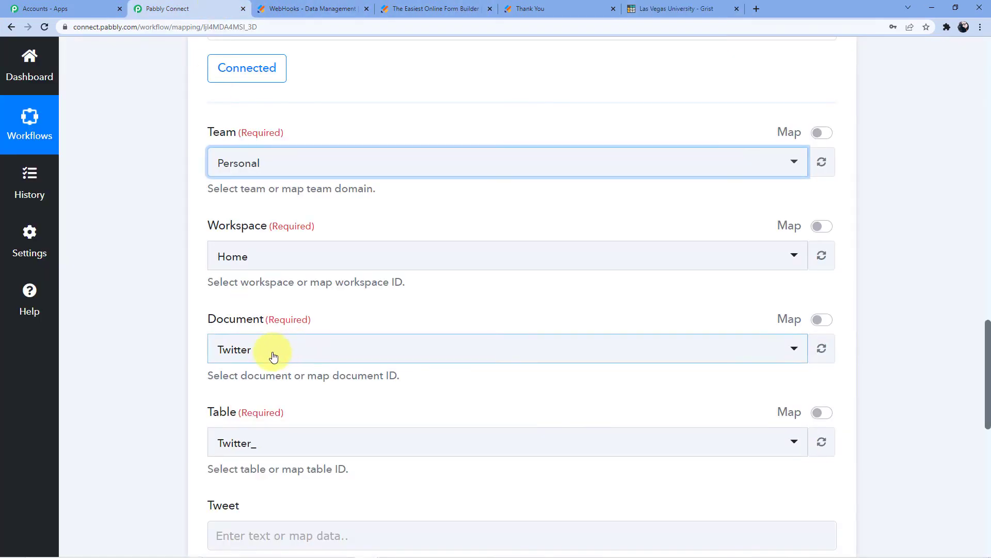
# - Set the action's document to Las Vegas University and, after renaming its Employers Feedback page in Grist, the table to Students_Feedback_
pyautogui.click(272, 354)
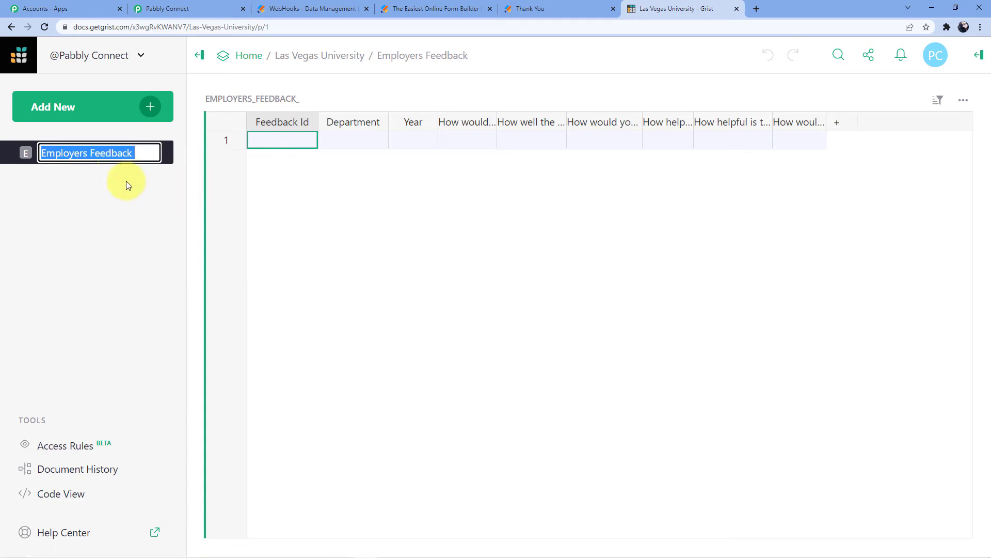
pyautogui.click(88, 154)
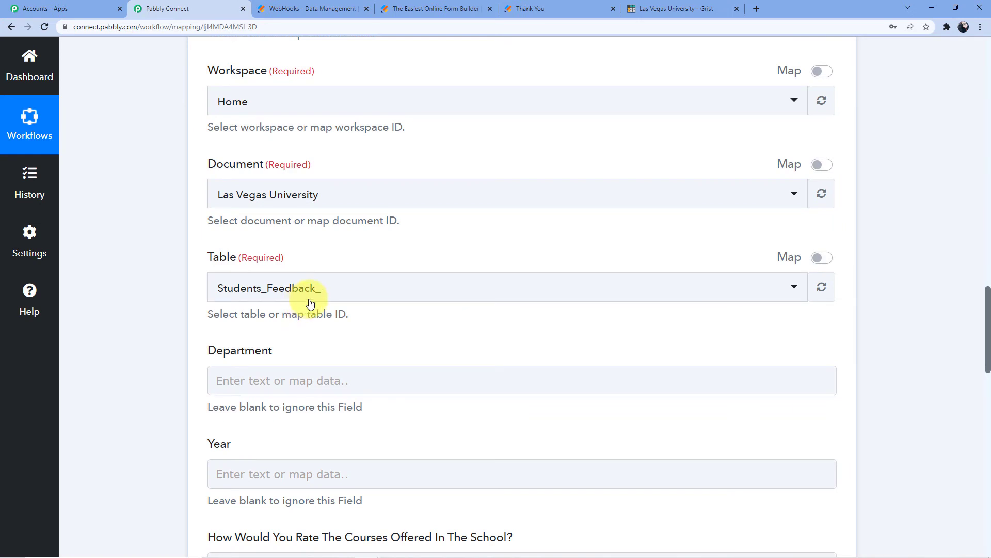
# - Map the Grist Department field to RawRequest Q23 Department from the JotForm response
pyautogui.scroll(-2, 310, 304)
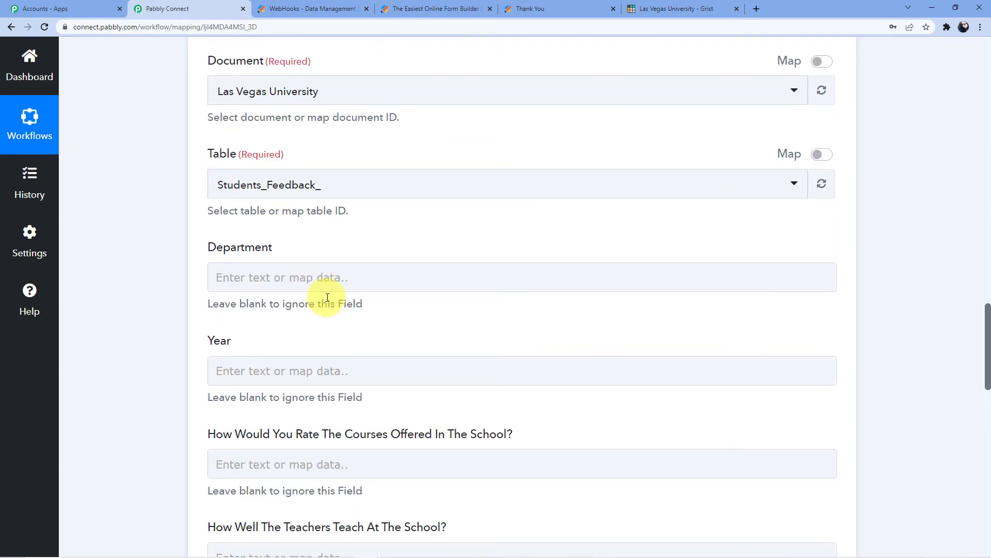
pyautogui.scroll(20, 503, 352)
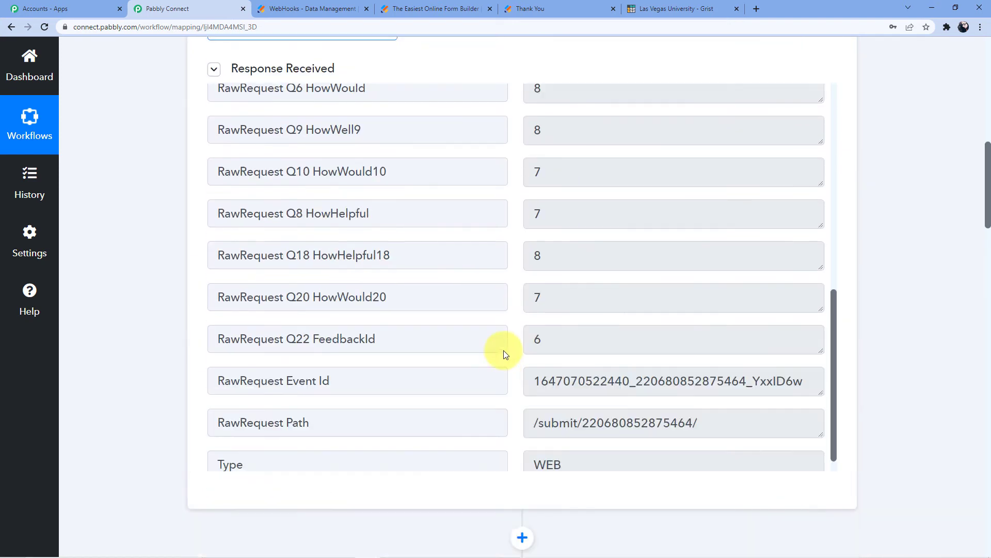
pyautogui.scroll(-6, 196, 349)
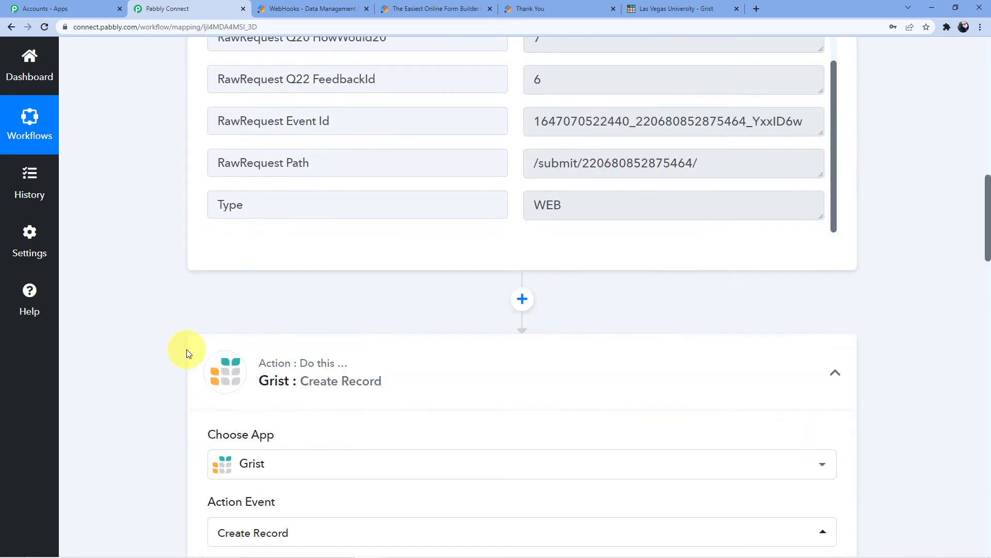
pyautogui.scroll(-14, 187, 349)
pyautogui.click(241, 269)
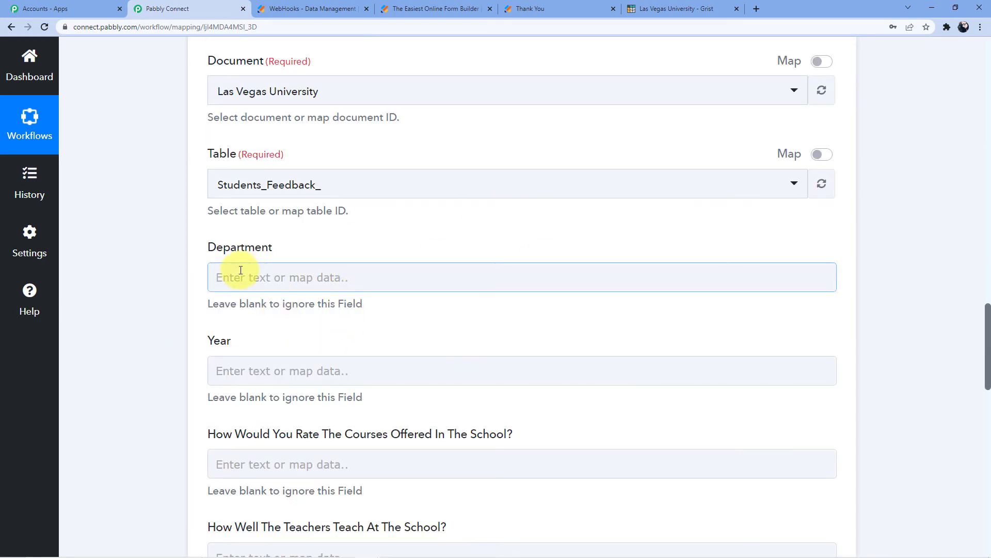
pyautogui.scroll(-4, 289, 188)
pyautogui.click(287, 181)
pyautogui.scroll(-3, 361, 243)
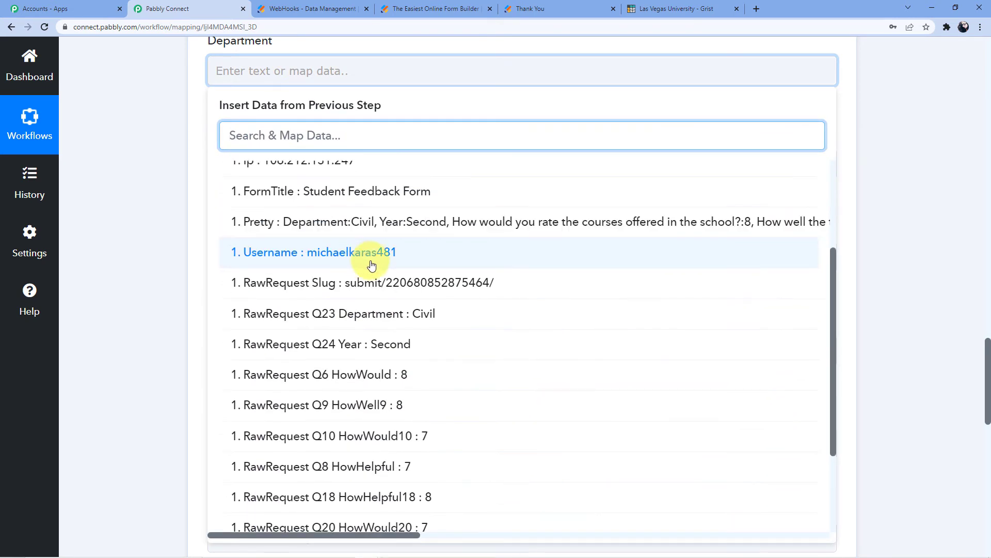
pyautogui.click(368, 314)
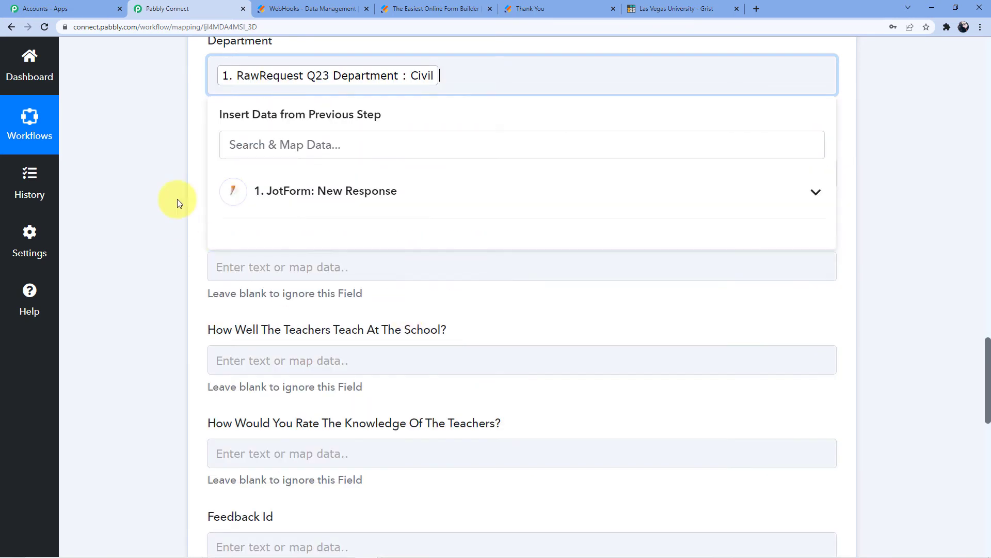
pyautogui.click(178, 202)
# - Map the Grist Year field to RawRequest Q24 Year from the JotForm response
pyautogui.click(253, 173)
pyautogui.click(335, 180)
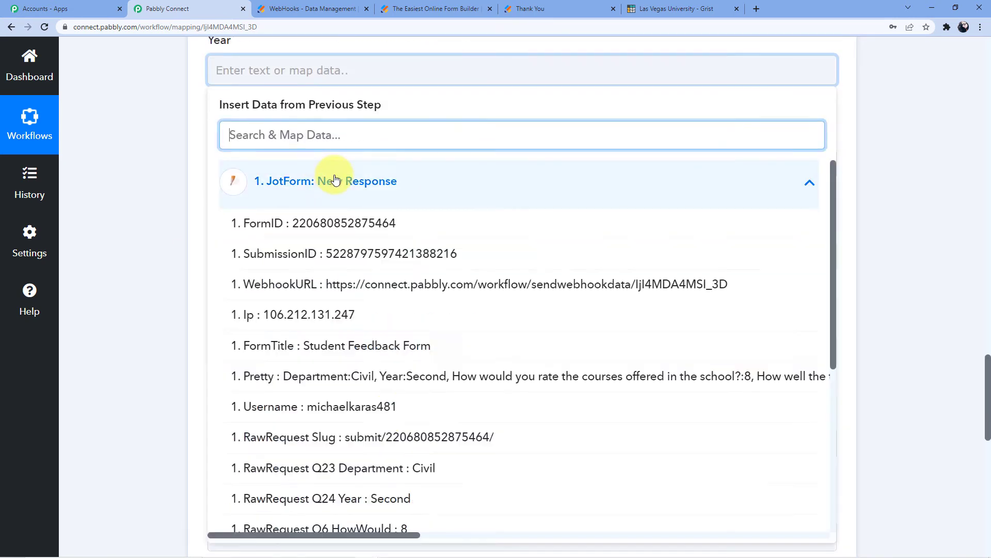
pyautogui.scroll(-3, 403, 413)
pyautogui.click(409, 340)
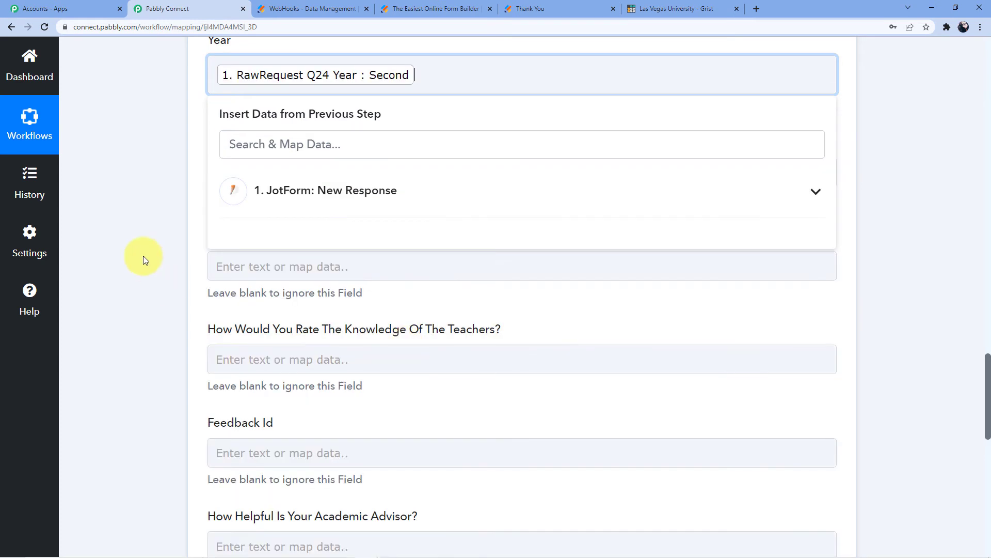
pyautogui.click(144, 255)
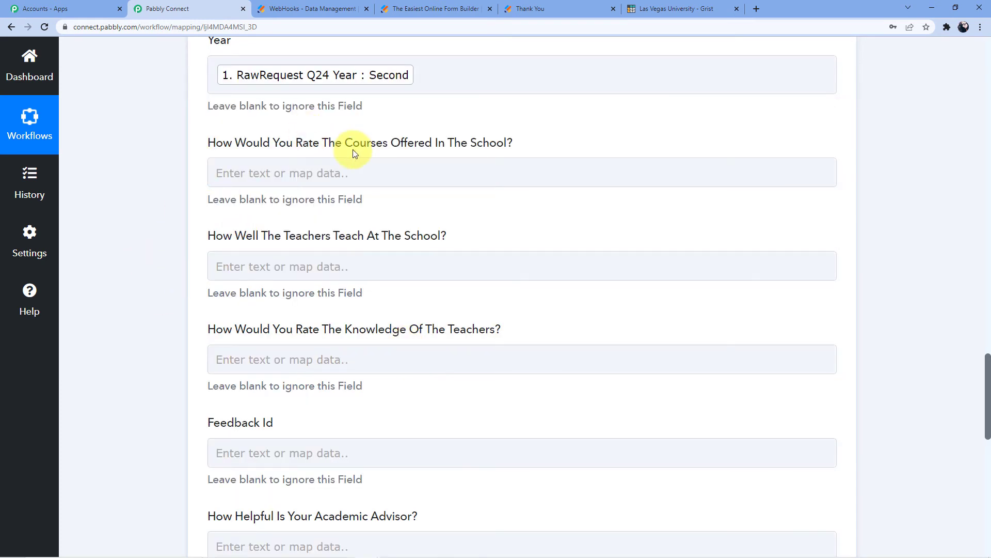
# - Map the field rating the courses offered in the school to RawRequest Q6 HowWould
pyautogui.click(349, 172)
pyautogui.click(339, 228)
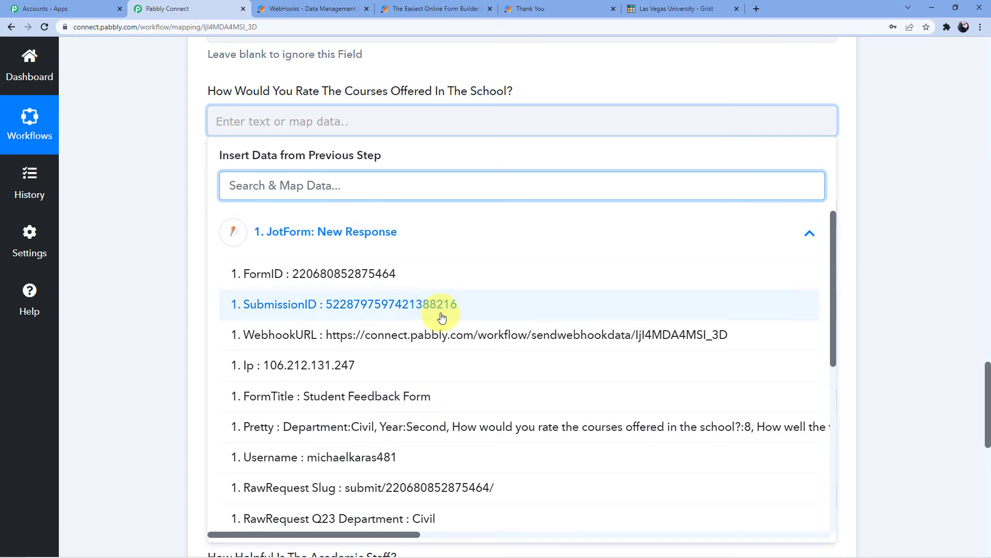
pyautogui.scroll(-5, 436, 310)
pyautogui.click(389, 370)
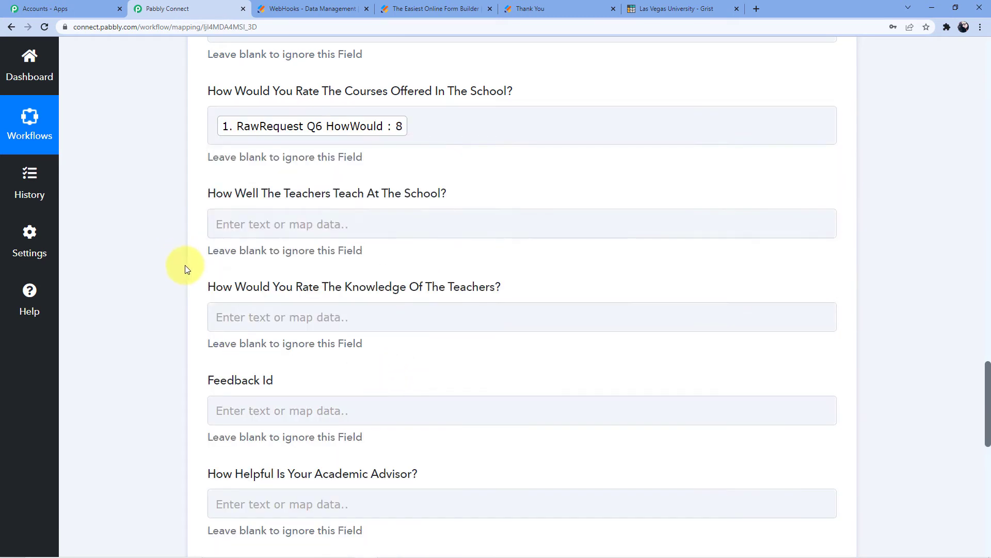
# - Map the field on how well the teachers teach at the school to RawRequest Q9 HowWell9 from the JotForm response
pyautogui.scroll(2, 268, 309)
pyautogui.click(268, 320)
pyautogui.click(348, 234)
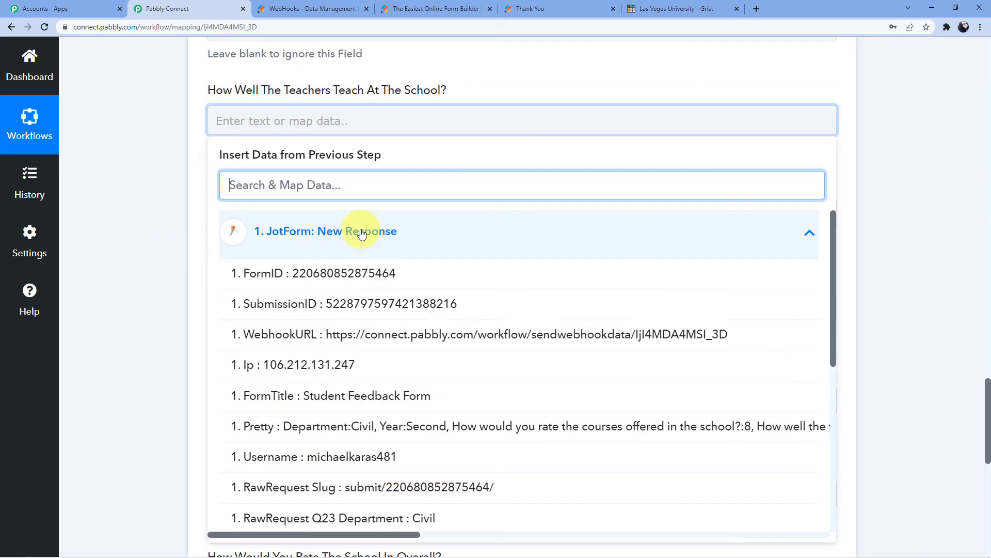
pyautogui.scroll(-5, 400, 340)
pyautogui.click(403, 345)
# - Map the field rating the knowledge of the teachers to RawRequest Q10 HowWould10 from the JotForm response
pyautogui.click(331, 223)
pyautogui.click(357, 234)
pyautogui.scroll(-5, 398, 340)
pyautogui.click(400, 381)
# - Map the Feedback Id field to RawRequest Q22 FeedbackId from the JotForm response
pyautogui.click(315, 225)
pyautogui.click(374, 290)
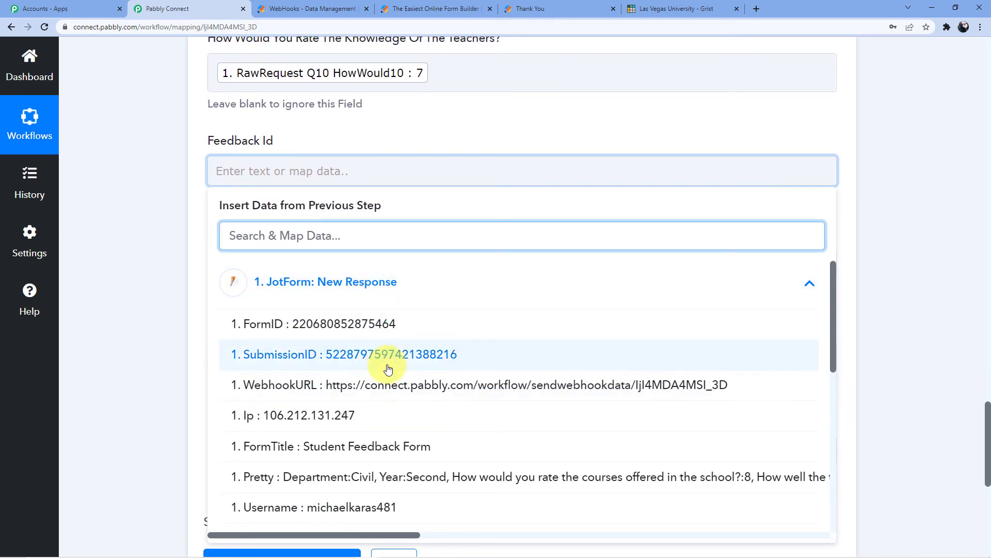
pyautogui.scroll(-2, 361, 356)
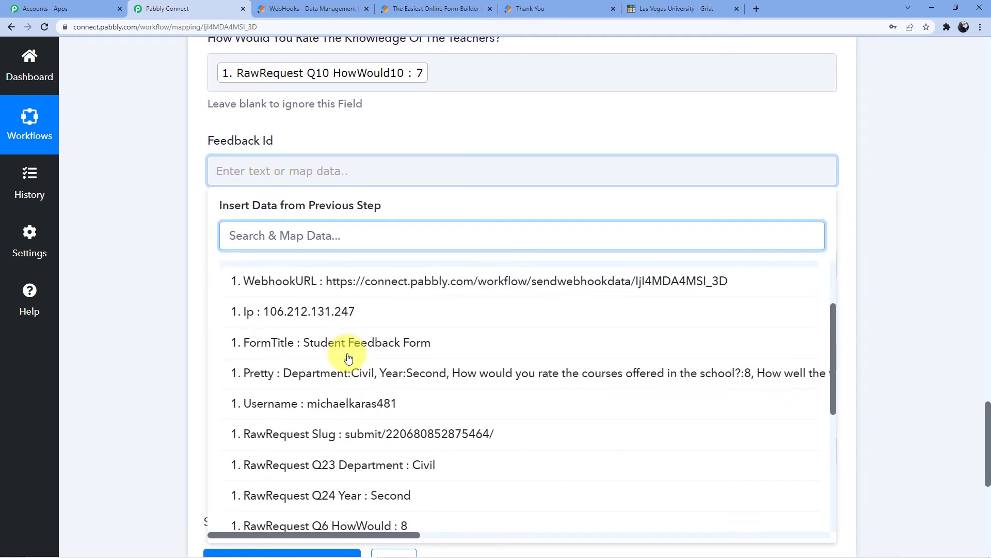
pyautogui.scroll(-5, 348, 357)
# - Map the field on how helpful the academic advisor is to RawRequest Q8 HowHelpful
pyautogui.scroll(-6, 427, 372)
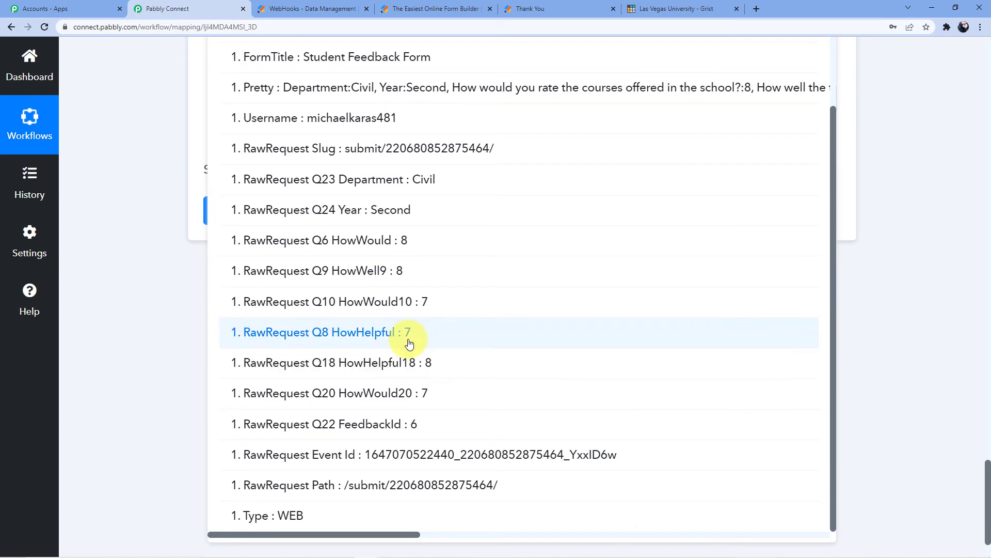
pyautogui.click(409, 344)
pyautogui.click(137, 240)
# - Map the field on how helpful the academic staff is to RawRequest Q18 HowHelpful18
pyautogui.click(281, 166)
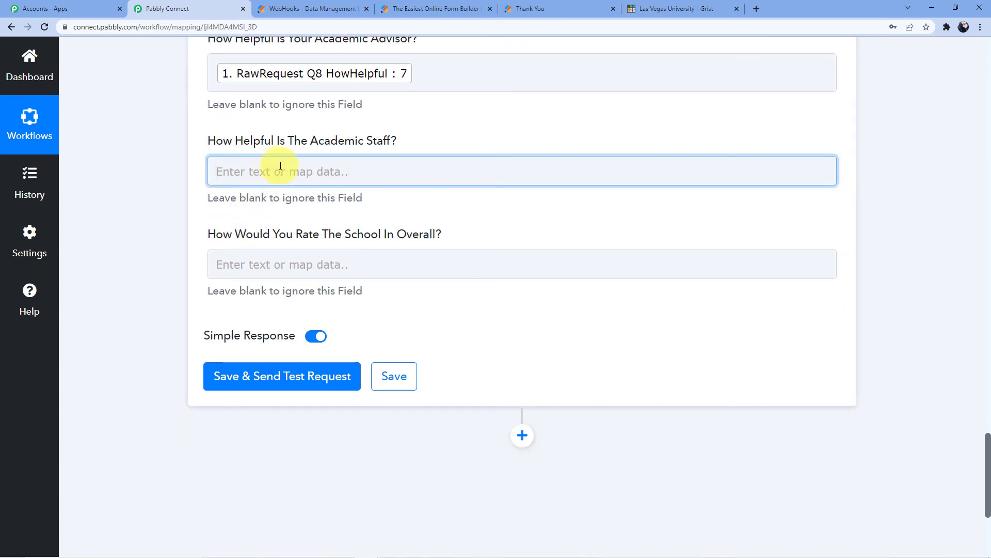
pyautogui.click(347, 253)
pyautogui.scroll(-5, 408, 371)
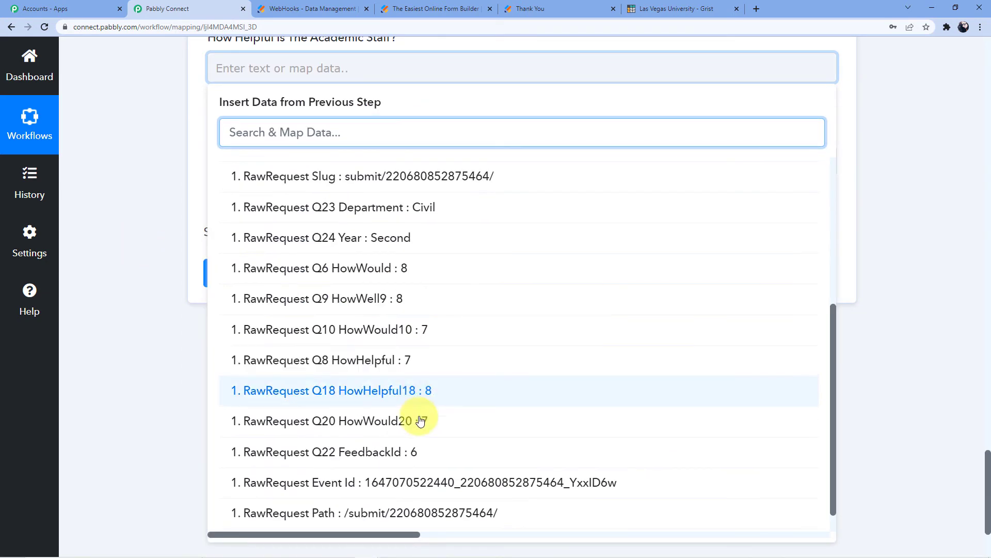
pyautogui.click(430, 391)
pyautogui.click(137, 284)
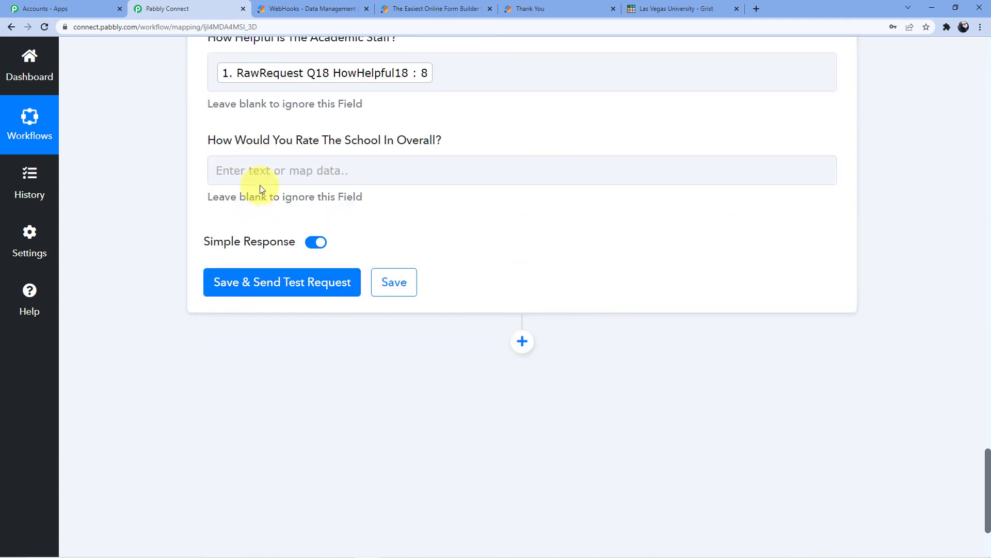
# - Map the field rating the school overall to RawRequest Q20 HowWould20, and save the action with a test request
pyautogui.click(262, 176)
pyautogui.click(319, 282)
pyautogui.scroll(-3, 413, 382)
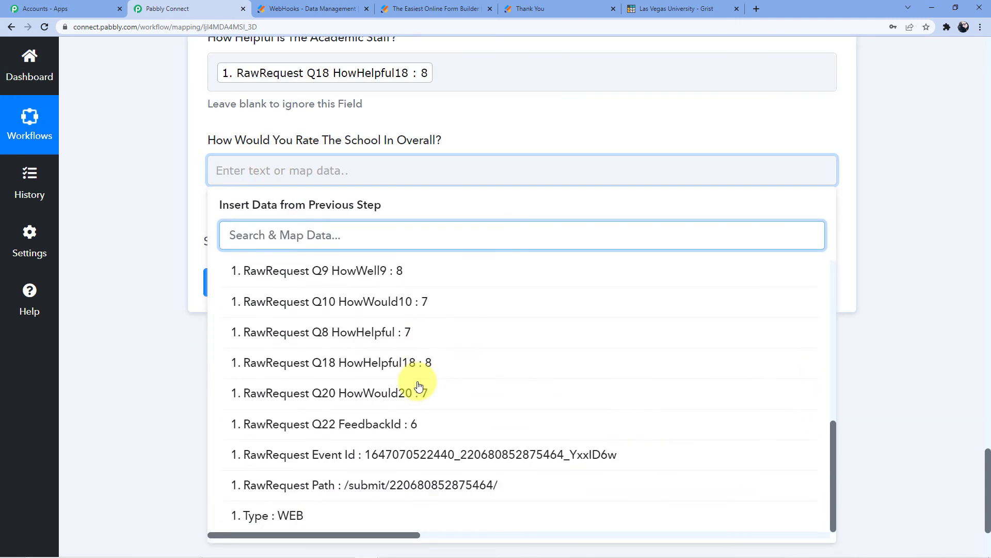
pyautogui.click(416, 394)
pyautogui.click(261, 310)
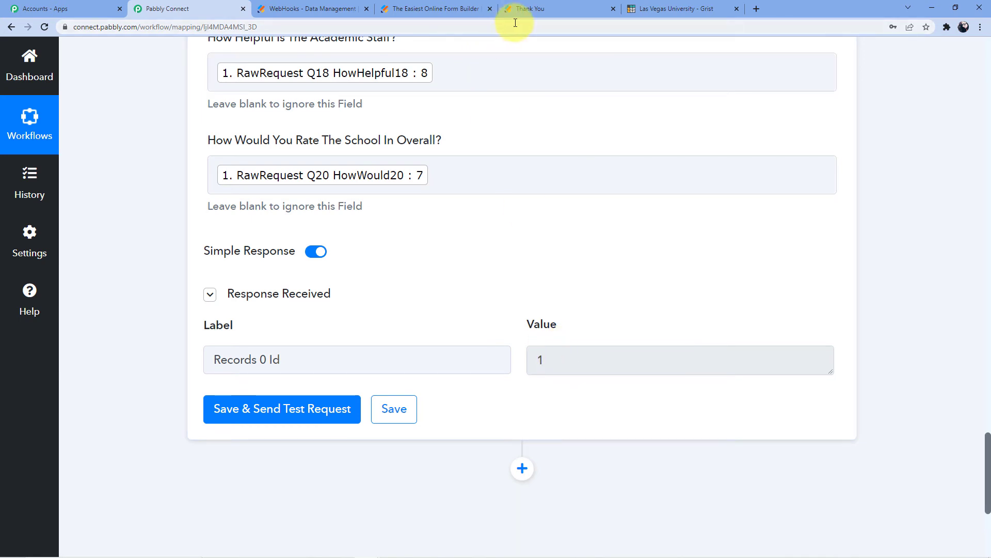
# - Switch to the Las Vegas University document in Grist and adjust the widths of the rating question columns around the new record
pyautogui.click(659, 8)
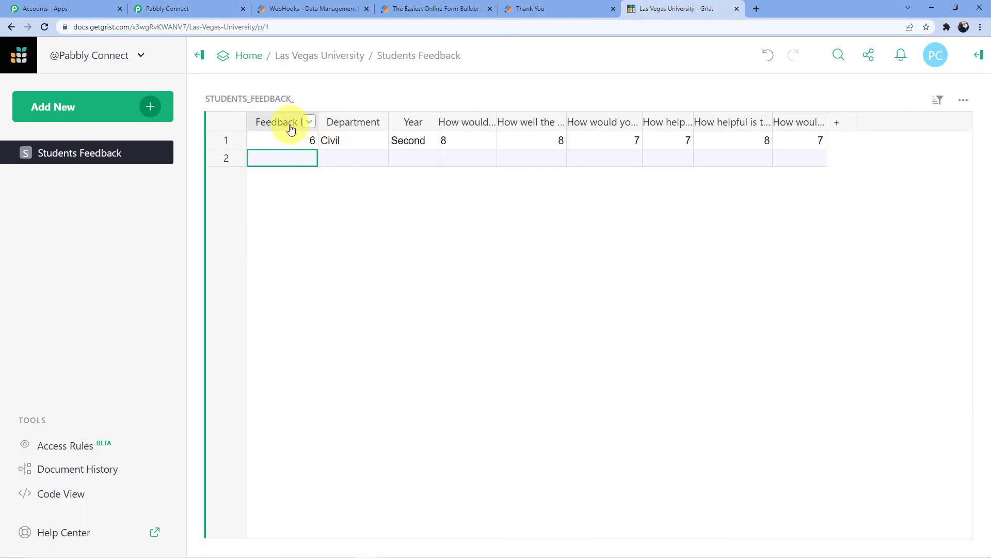
pyautogui.moveTo(497, 122)
pyautogui.mouseDown()
pyautogui.moveTo(571, 128)
pyautogui.moveTo(513, 132)
pyautogui.mouseUp()
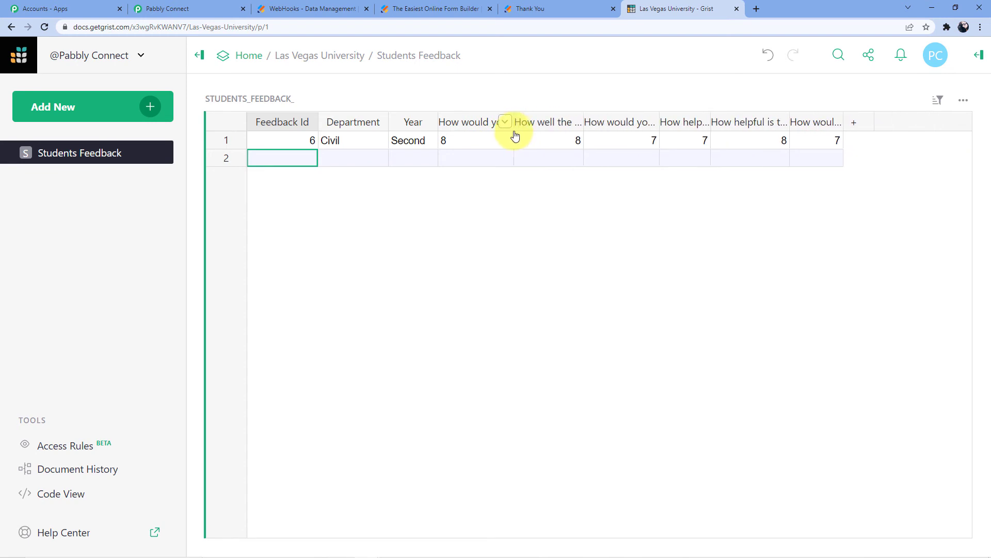
pyautogui.moveTo(582, 129)
pyautogui.mouseDown()
pyautogui.moveTo(774, 117)
pyautogui.moveTo(593, 117)
pyautogui.mouseUp()
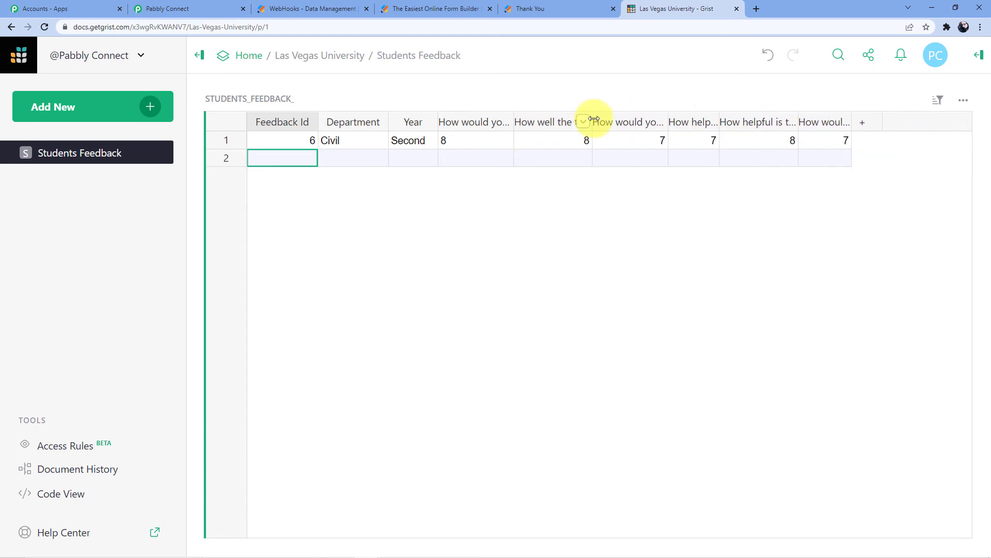
pyautogui.moveTo(668, 118); pyautogui.dragTo(741, 119)
pyautogui.moveTo(813, 121); pyautogui.dragTo(853, 119)
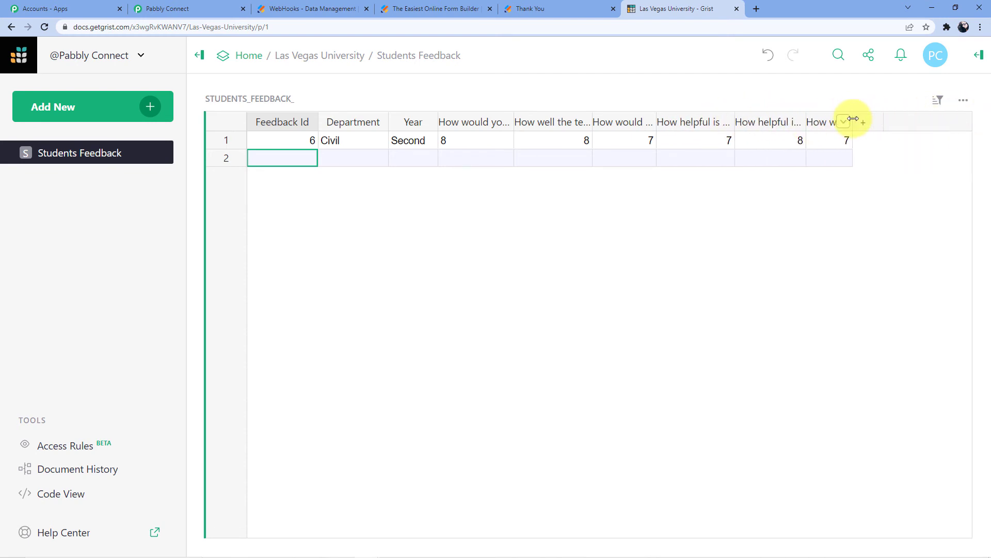
# - Switch to the Jotform Student Feedback Form and choose CSE as the department and Third as the year
pyautogui.click(558, 9)
pyautogui.scroll(-3, 288, 190)
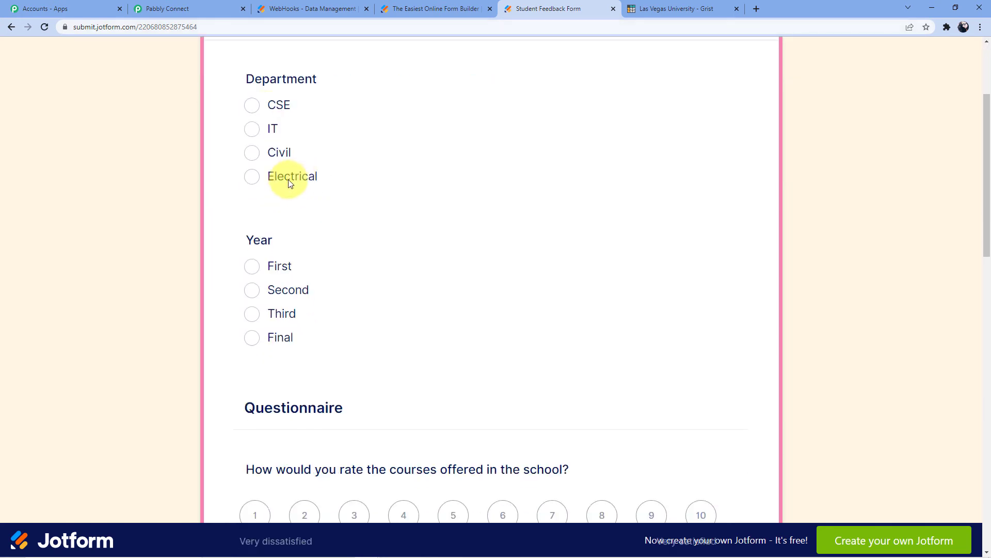
pyautogui.click(268, 106)
pyautogui.scroll(-2, 331, 130)
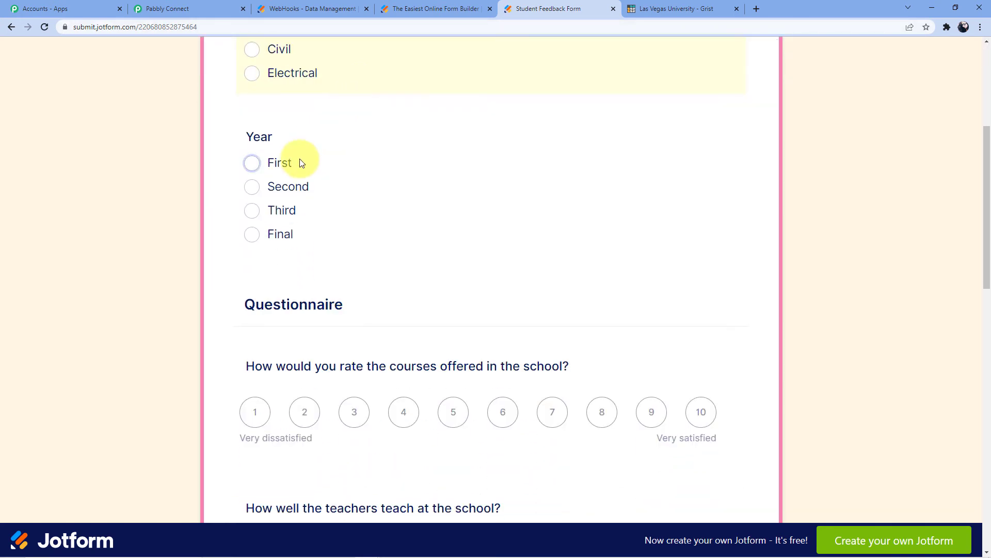
pyautogui.click(279, 212)
# - Answer the questionnaire, rating the courses offered 6, the teachers' knowledge 8, the academic advisor 7 and the academic staff 6
pyautogui.scroll(-4, 388, 150)
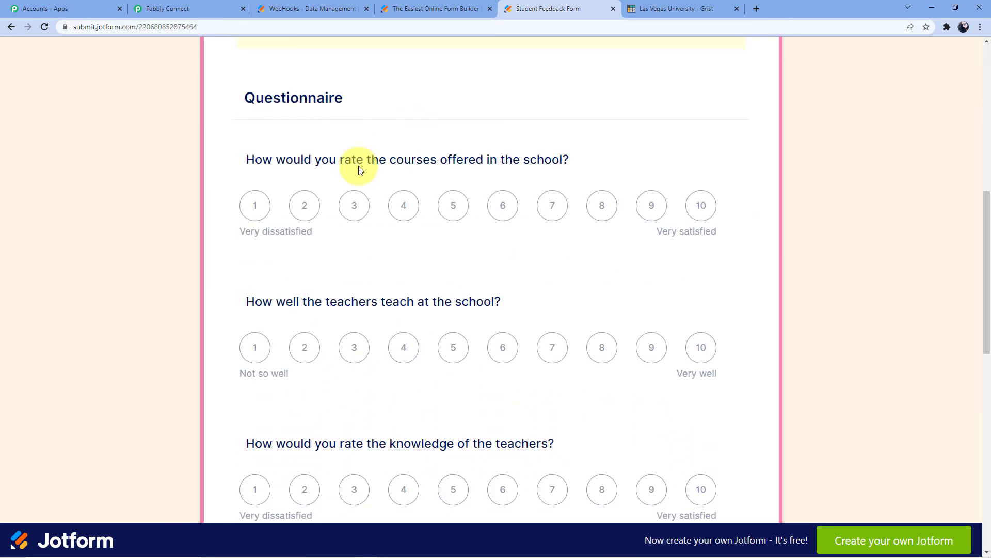
pyautogui.click(511, 212)
pyautogui.scroll(-3, 529, 197)
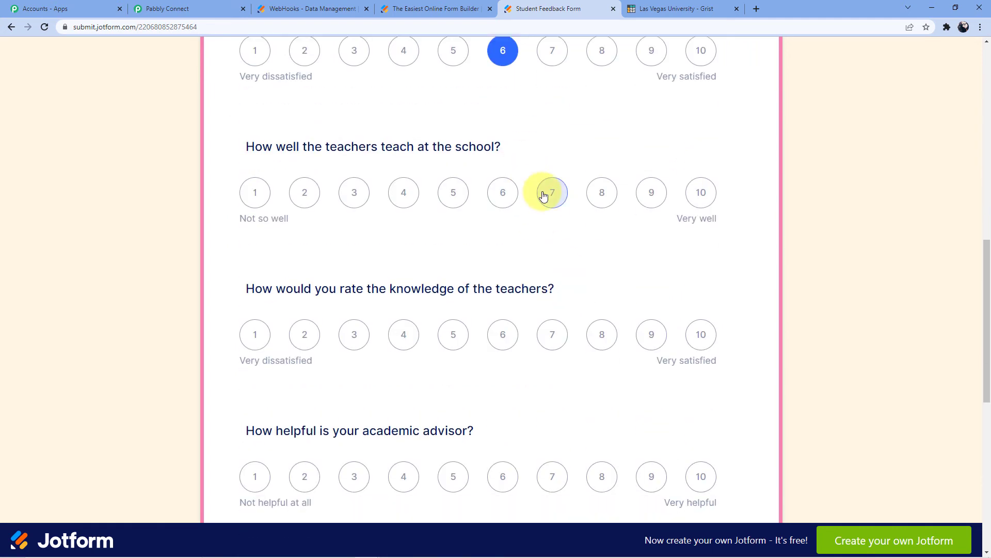
pyautogui.click(602, 334)
pyautogui.scroll(-5, 576, 208)
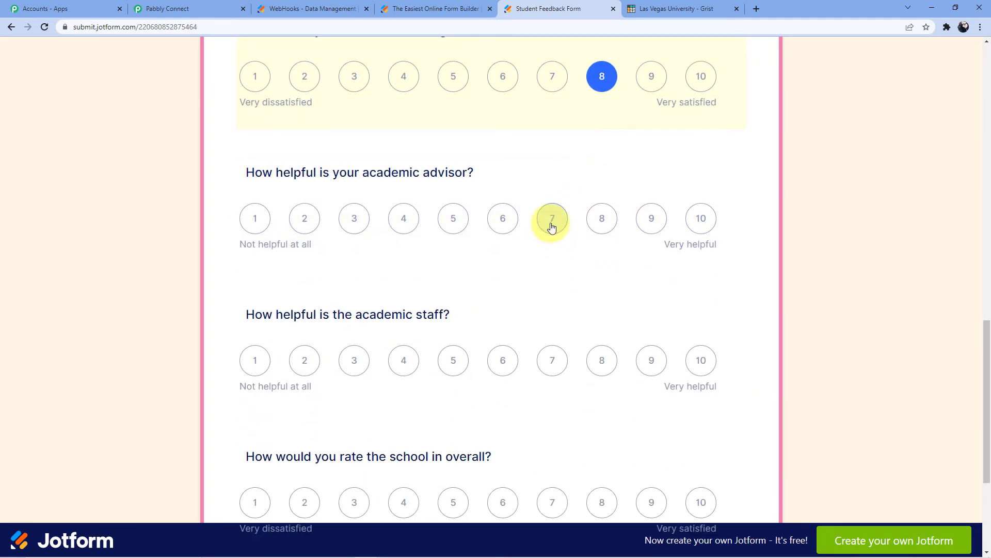
pyautogui.click(552, 217)
pyautogui.click(503, 361)
pyautogui.scroll(-4, 569, 305)
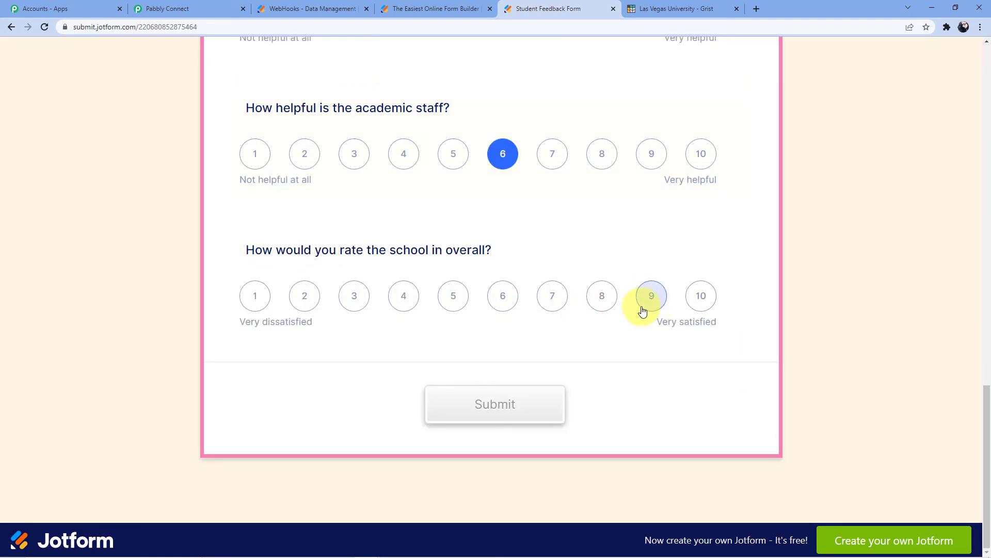